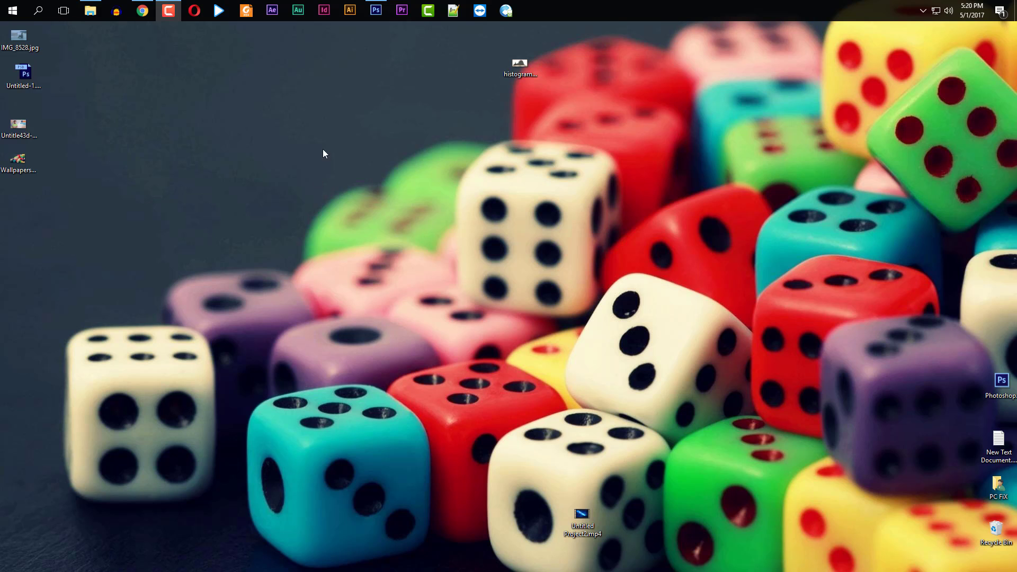
Switch to Photoshop and display the layer list and the histogram for IMG_9567.JPG.
click(377, 11)
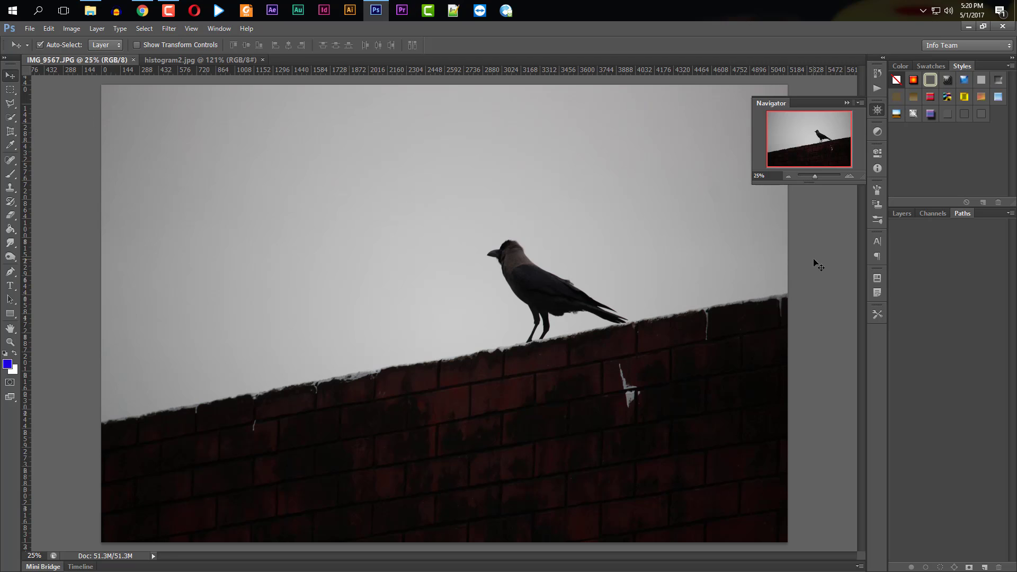
click(912, 214)
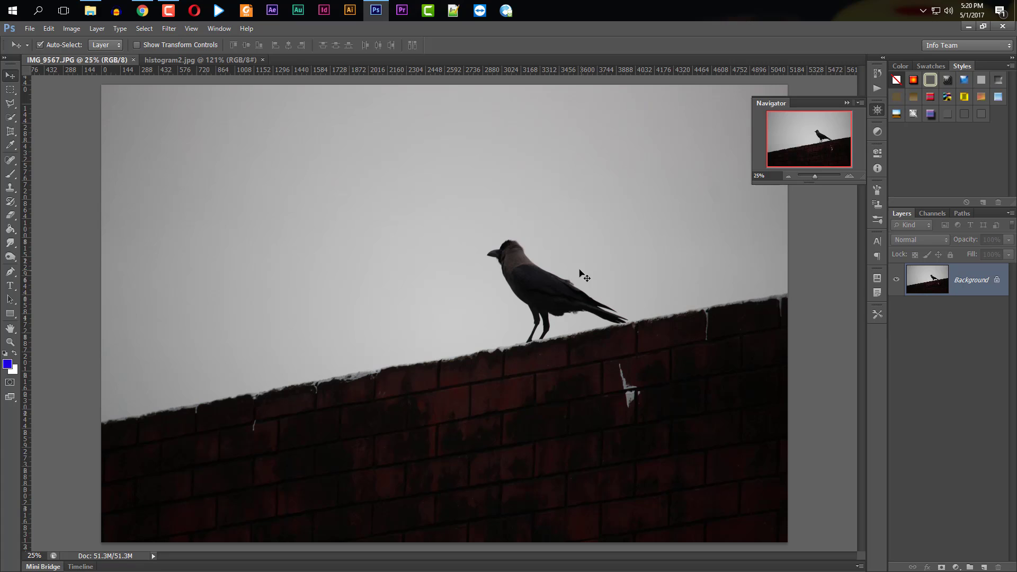
click(216, 29)
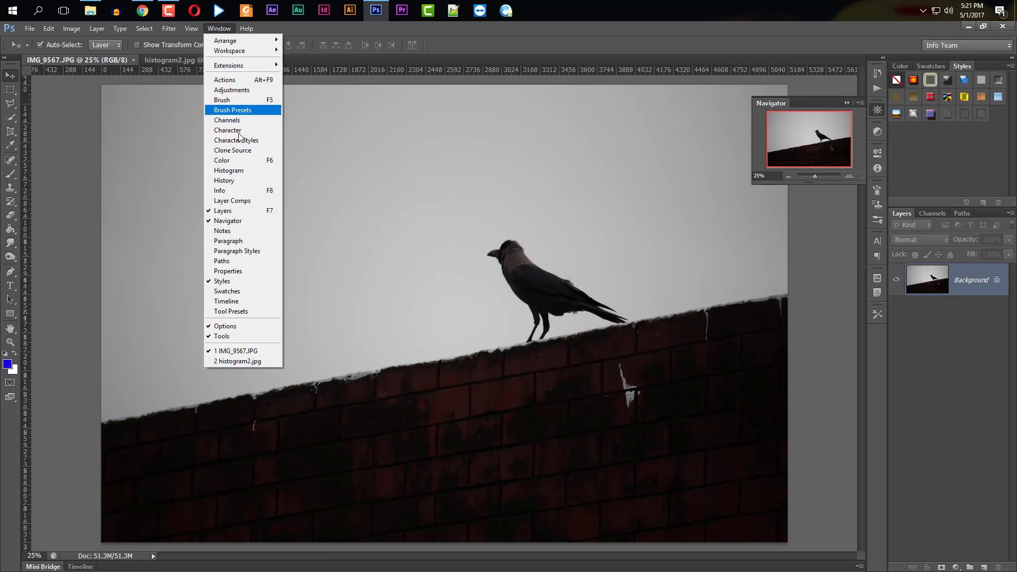
click(246, 171)
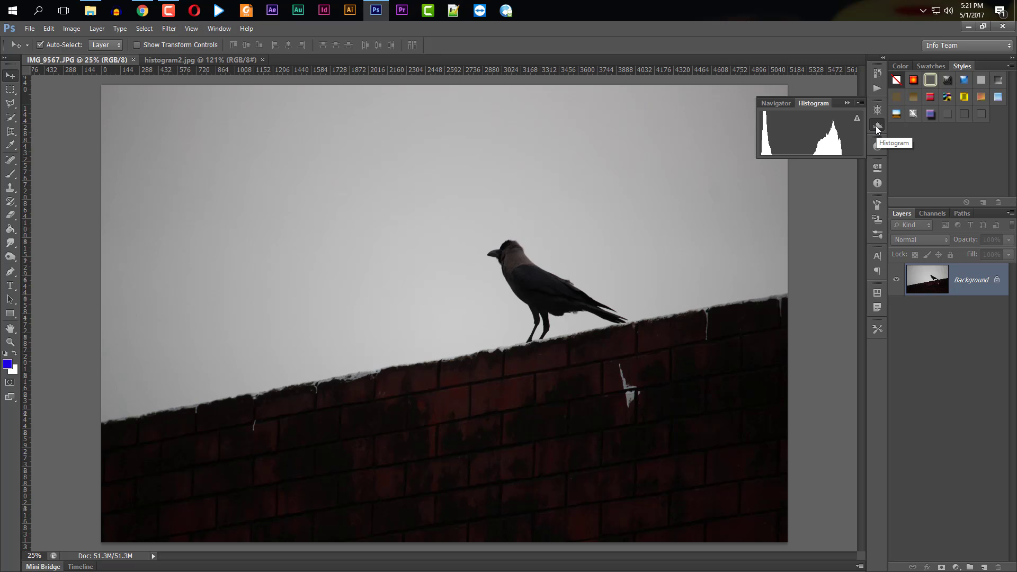
click(214, 29)
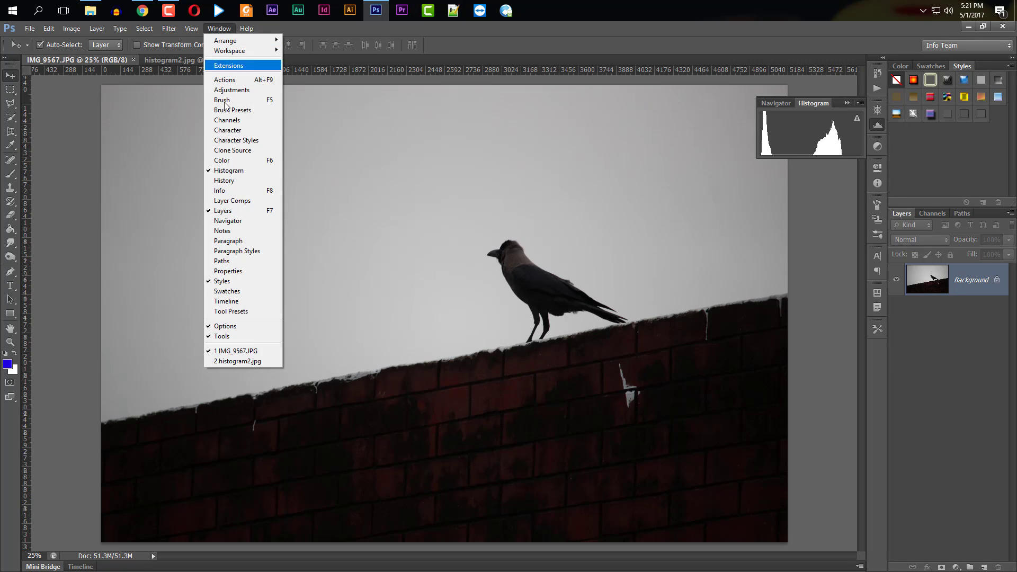
click(525, 52)
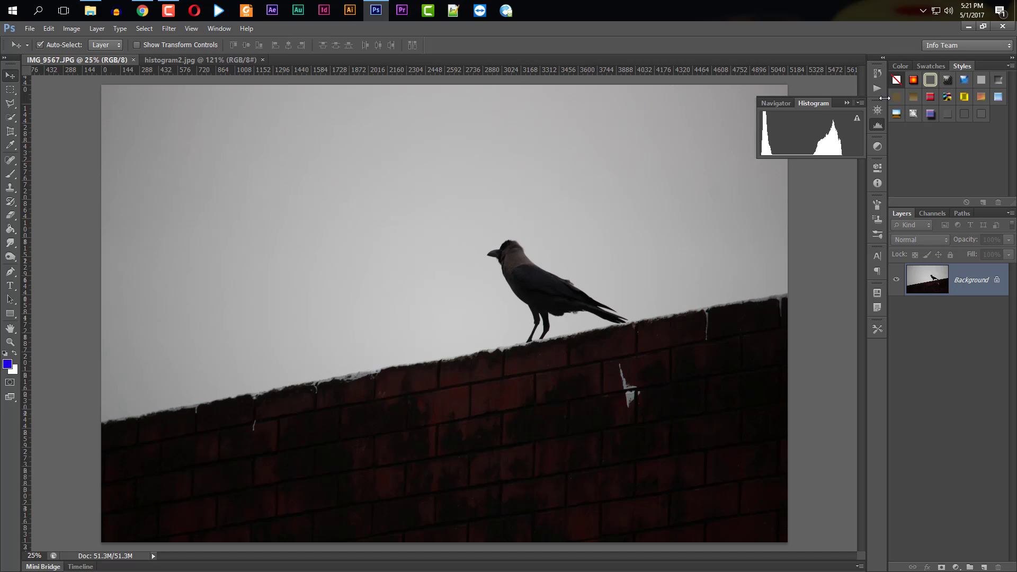
Expand the histogram view, set its channel to Colors, and refresh it with uncached data.
click(859, 103)
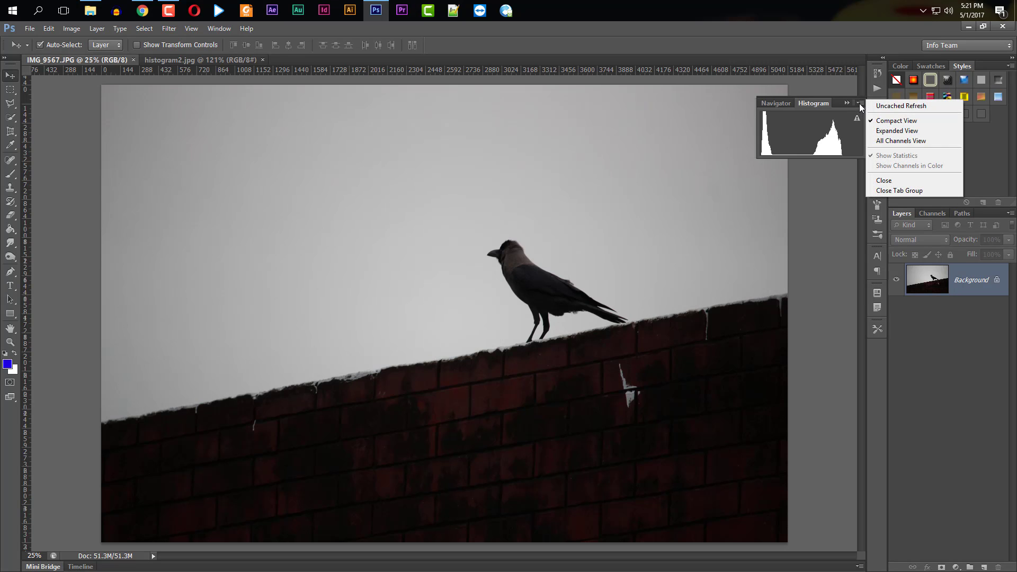
click(880, 131)
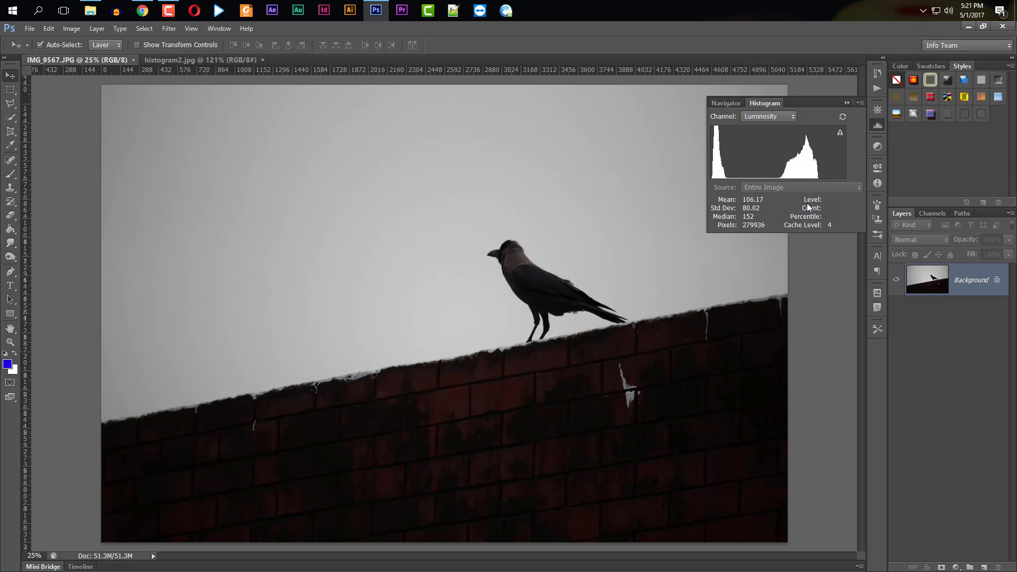
click(774, 116)
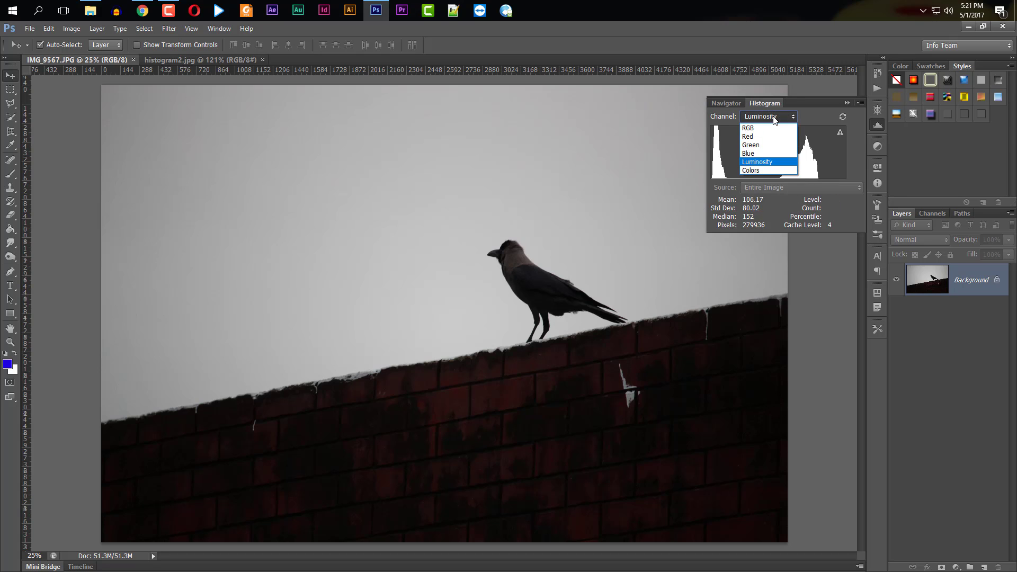
click(768, 170)
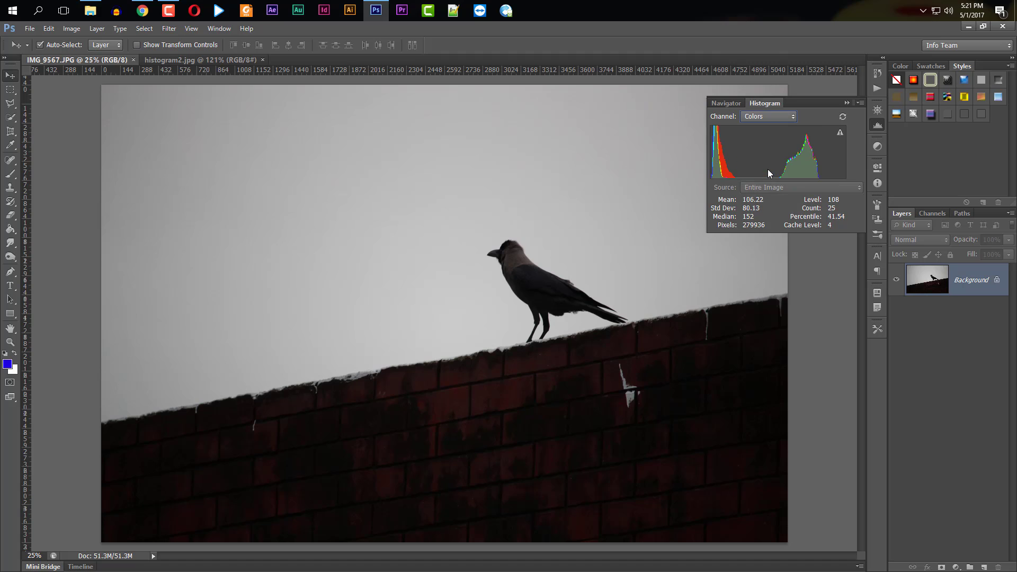
click(840, 133)
Examine the enlarged histogram2.jpg for its shadows, midtones and highlights regions.
click(204, 62)
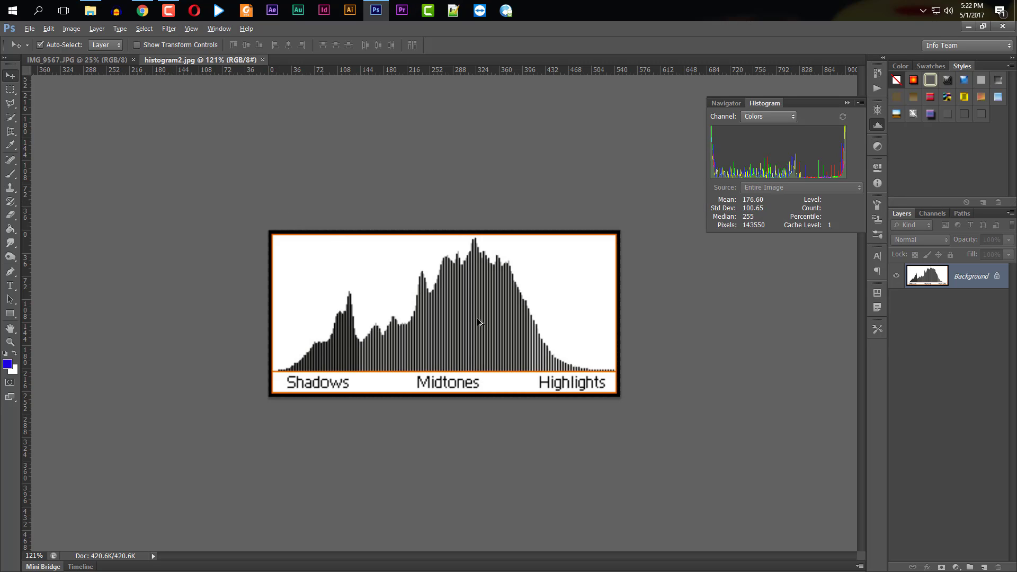
scroll(477, 318, up, 4)
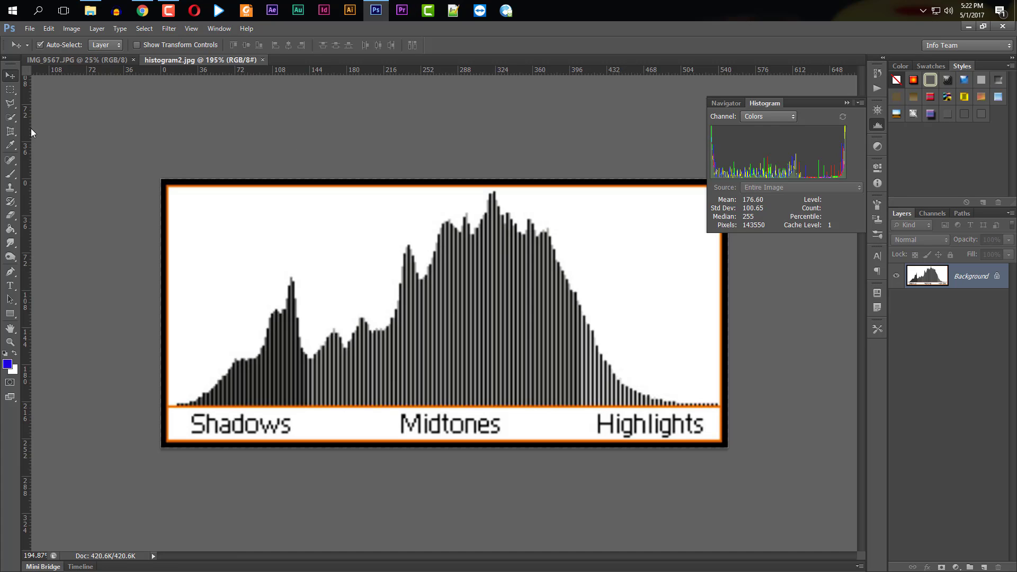
Return to IMG_9567.JPG and set its histogram channel to Luminosity.
click(58, 64)
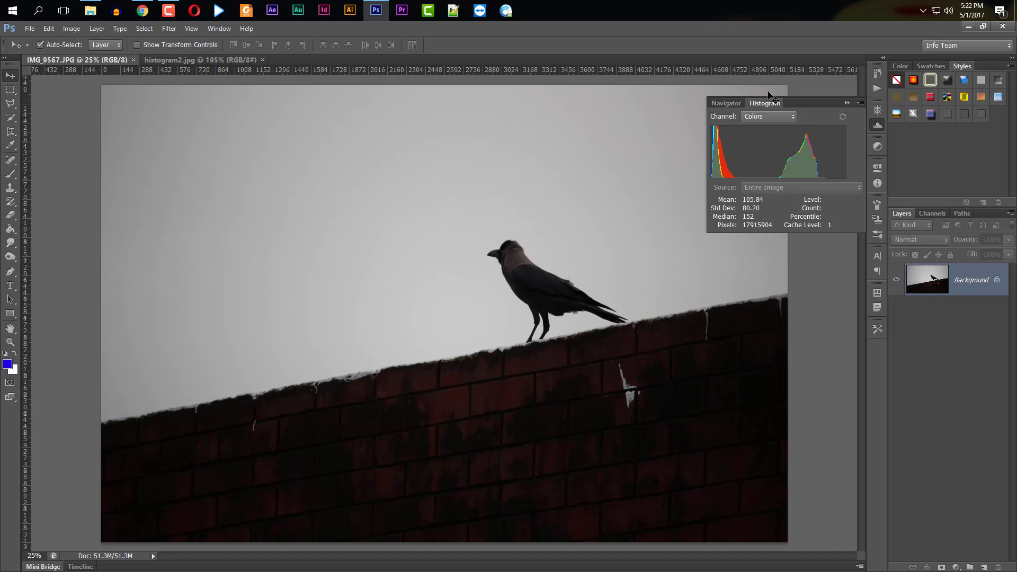
click(786, 112)
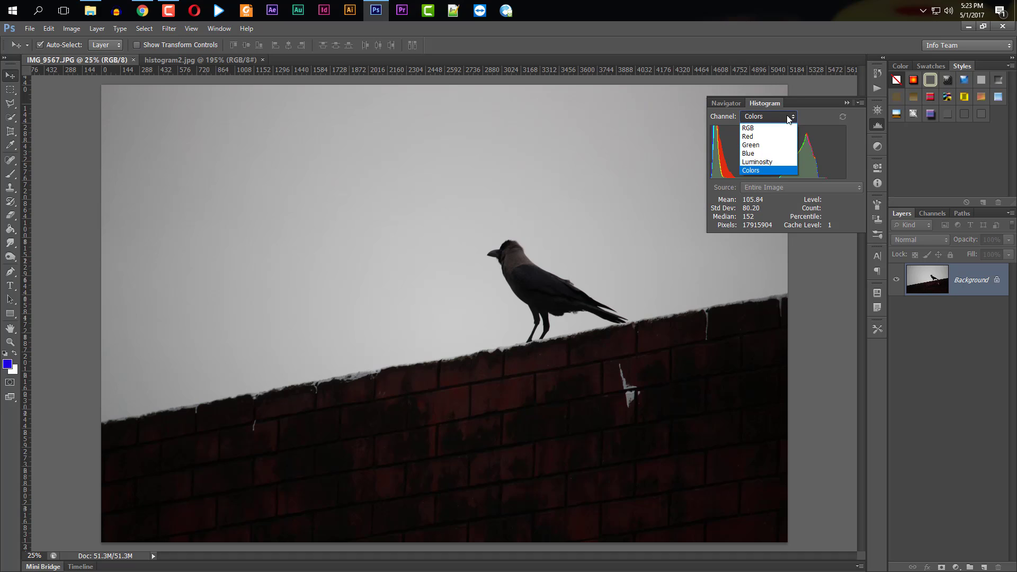
click(772, 160)
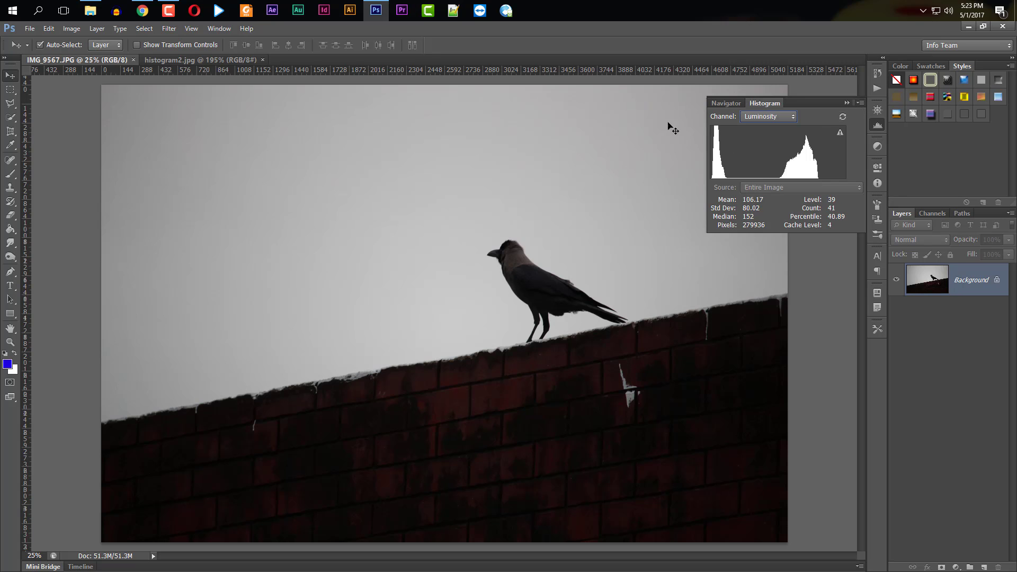
Open the Shadows/Highlights adjustment for the crow photo and place its dialog clear of the histogram.
click(77, 28)
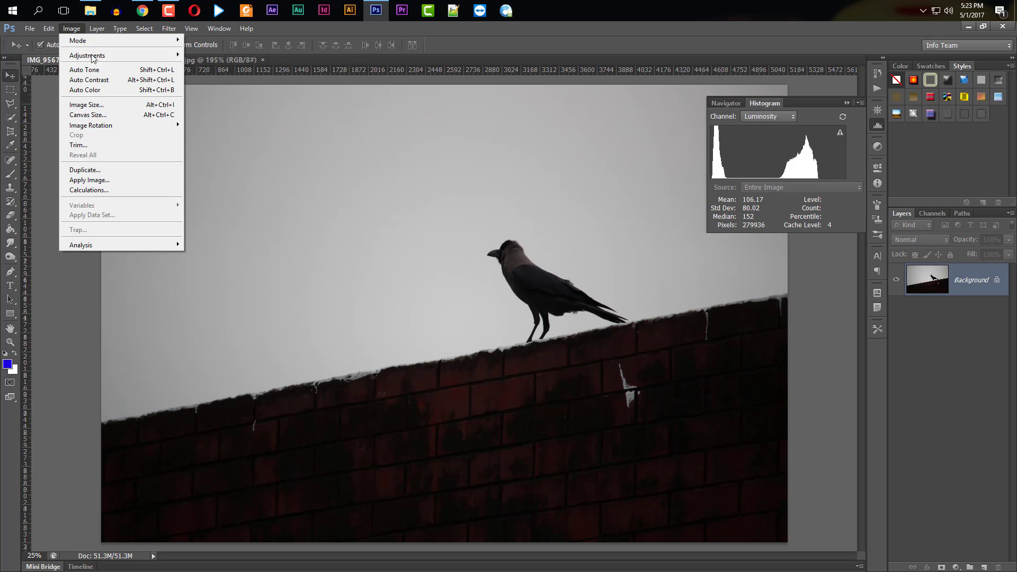
mouse_move(97, 59)
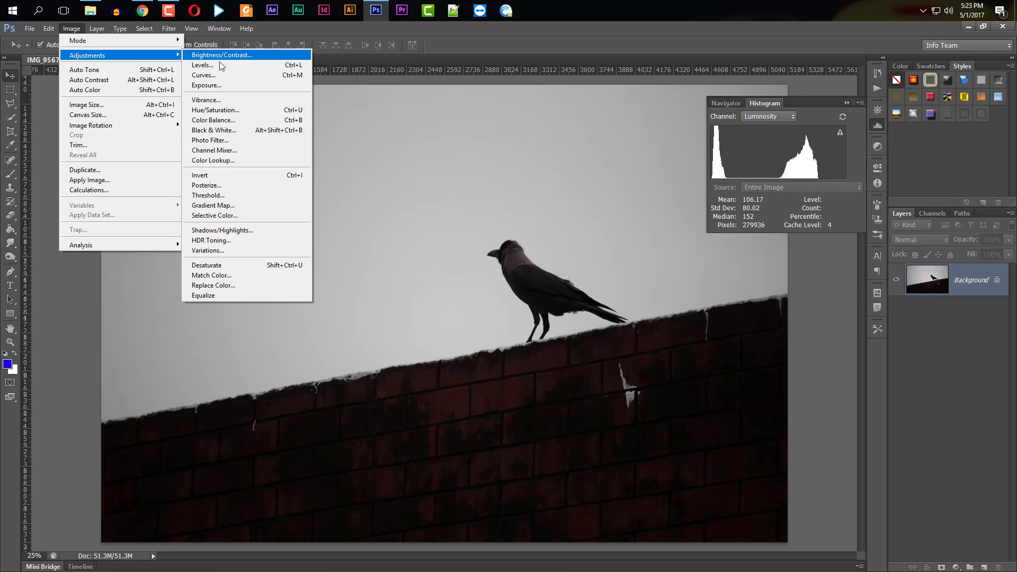
click(243, 229)
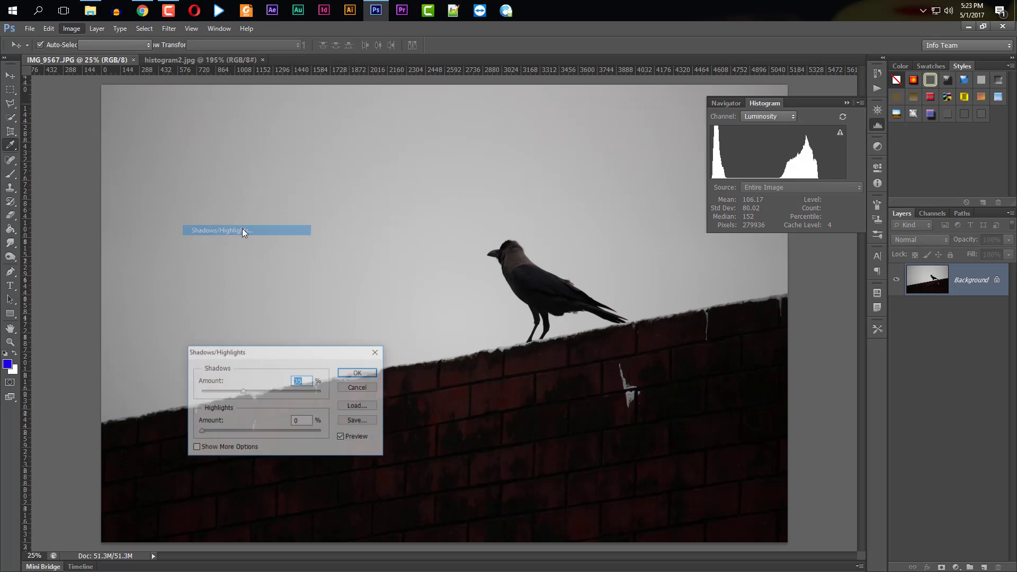
drag(300, 355, 708, 427)
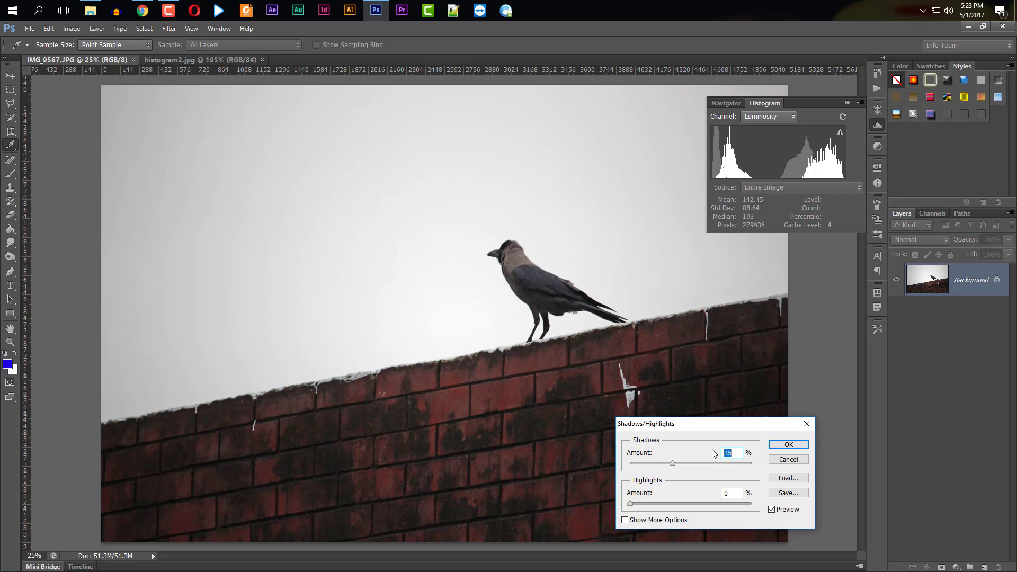
drag(724, 423, 742, 256)
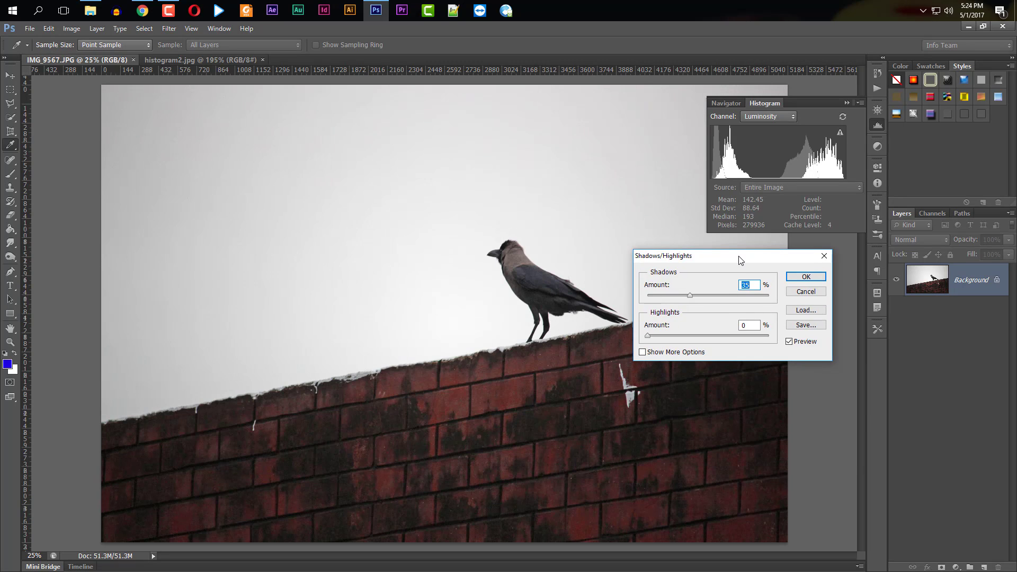
View the extended Shadows/Highlights options, including tonal width, radius and color correction, and collapse them again.
click(644, 352)
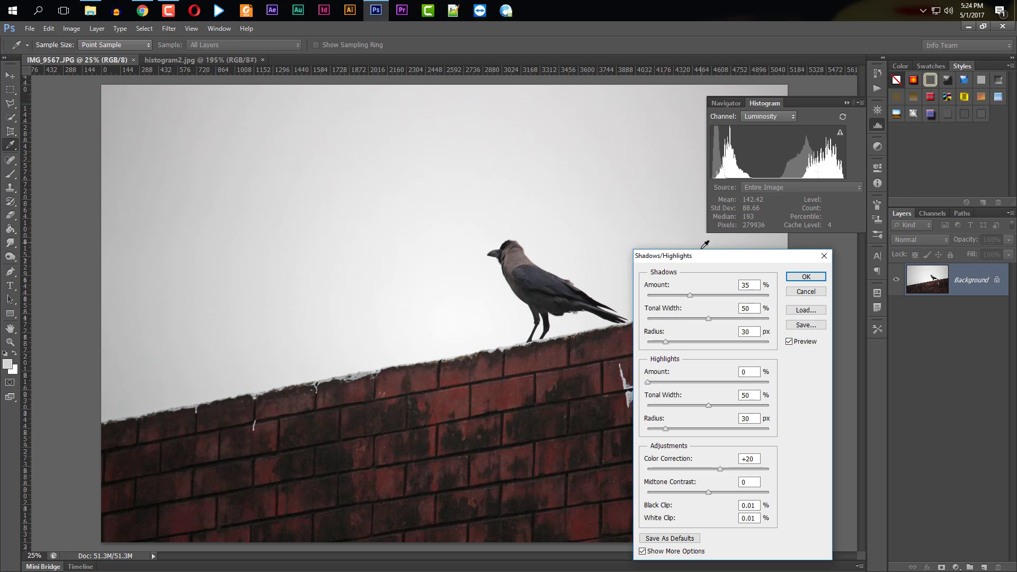
drag(704, 258, 673, 188)
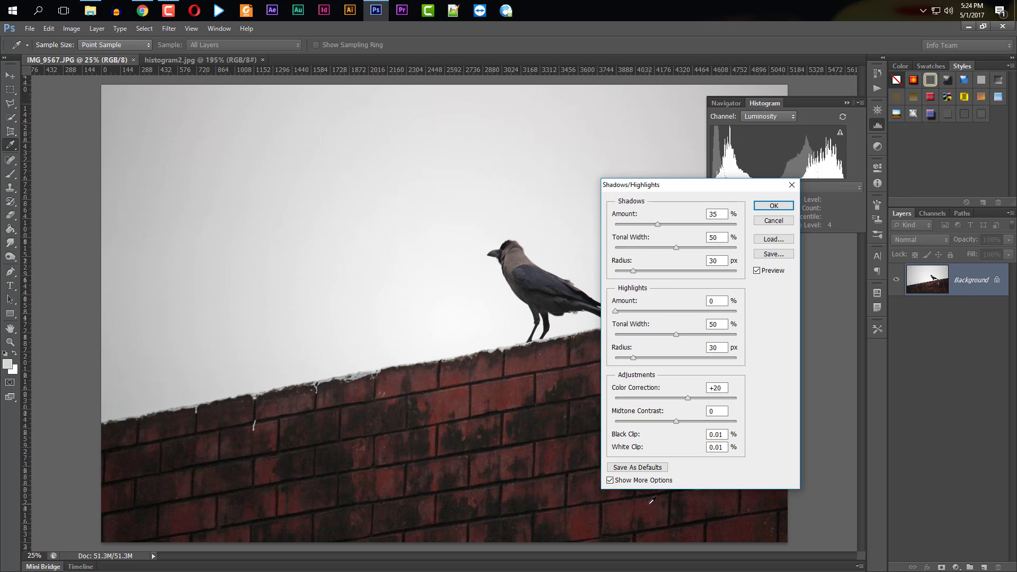
click(610, 481)
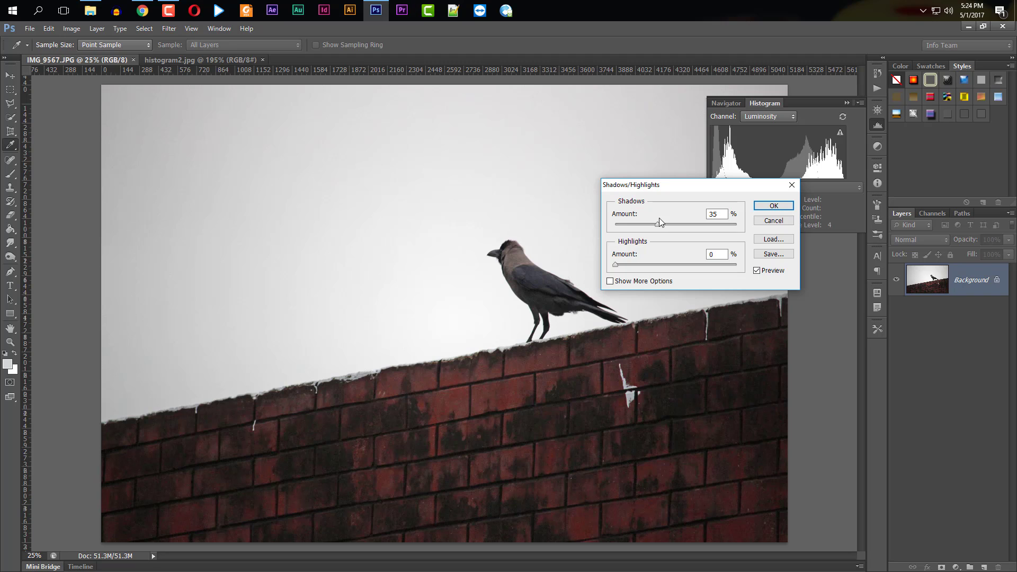
Set the shadows amount to 62% and the highlights amount to about 86%, and apply the adjustment.
drag(678, 185, 752, 399)
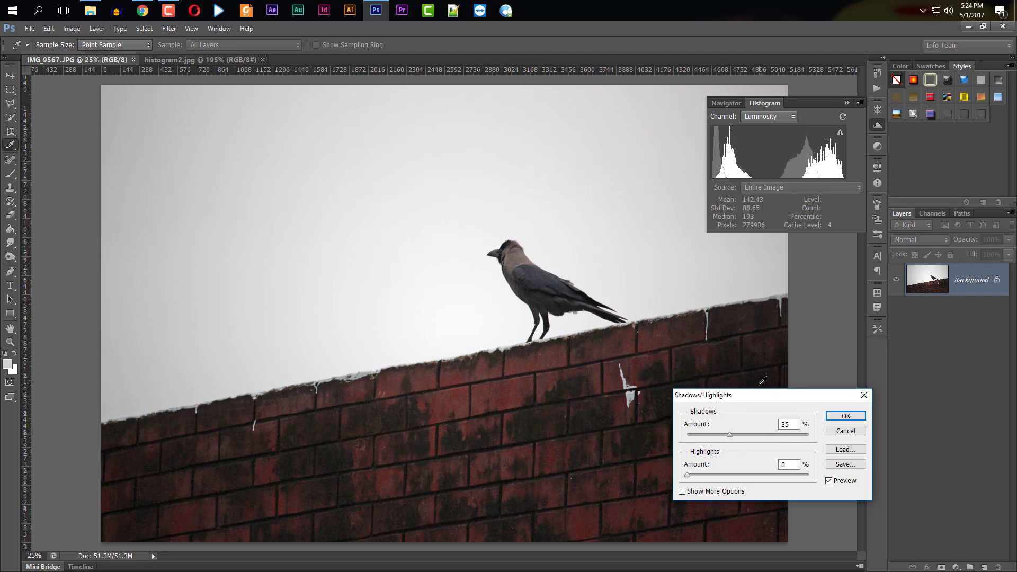
drag(730, 436, 760, 434)
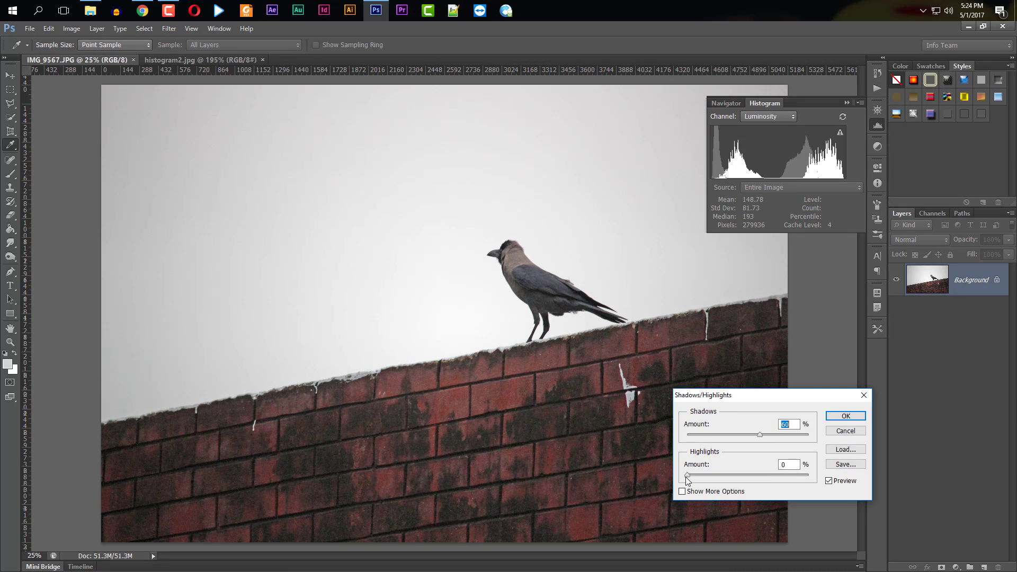
drag(688, 475, 758, 478)
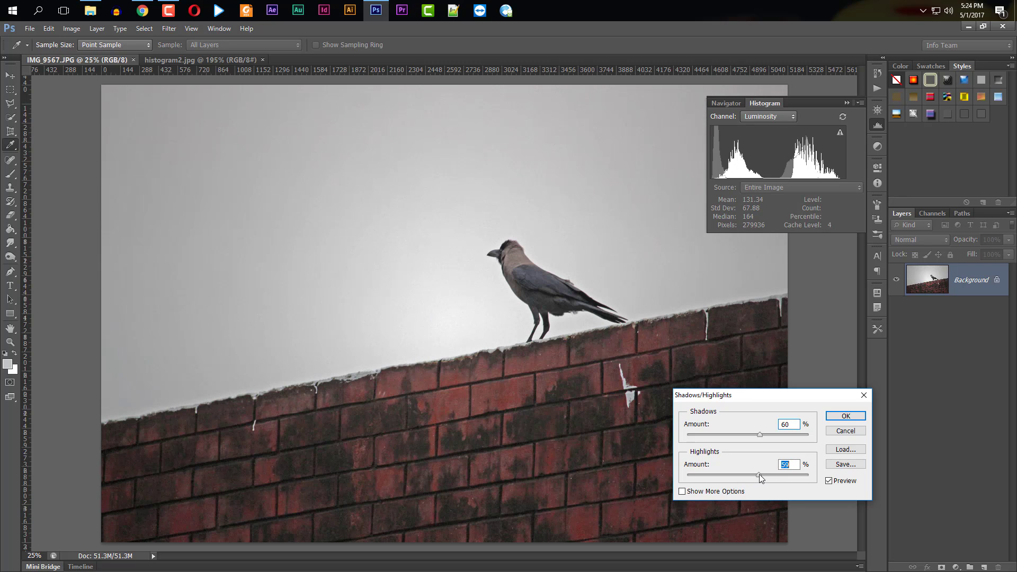
drag(762, 437, 783, 437)
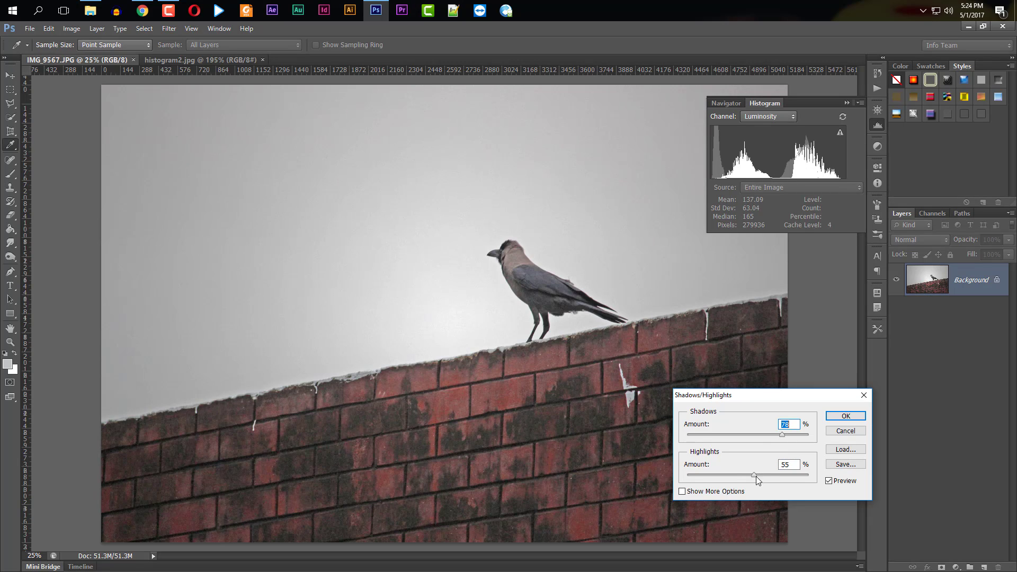
drag(756, 476, 765, 473)
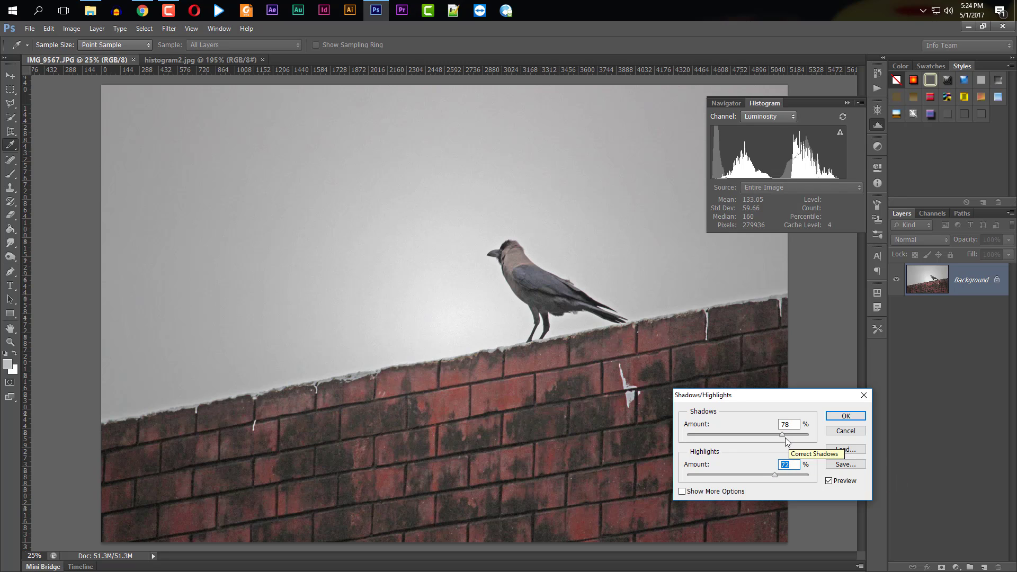
drag(782, 435, 784, 438)
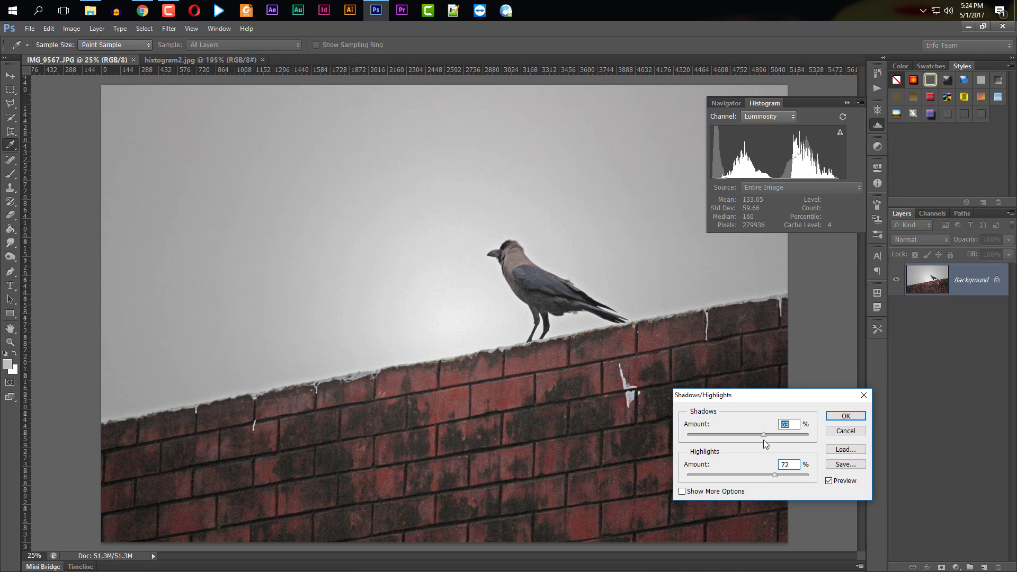
drag(764, 440, 762, 440)
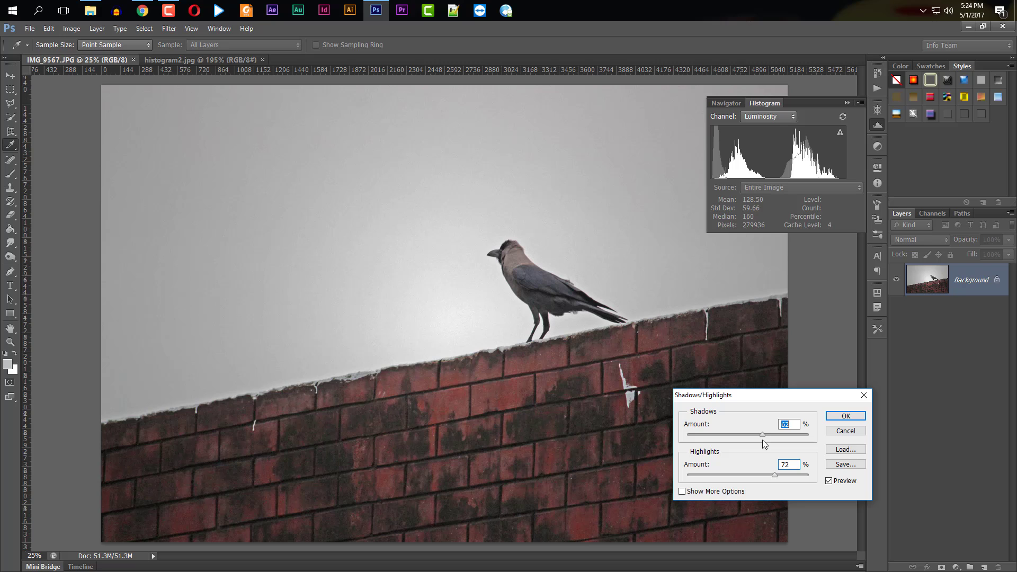
click(777, 476)
mouse_move(789, 477)
mouse_down()
mouse_move(781, 477)
mouse_move(794, 476)
mouse_up()
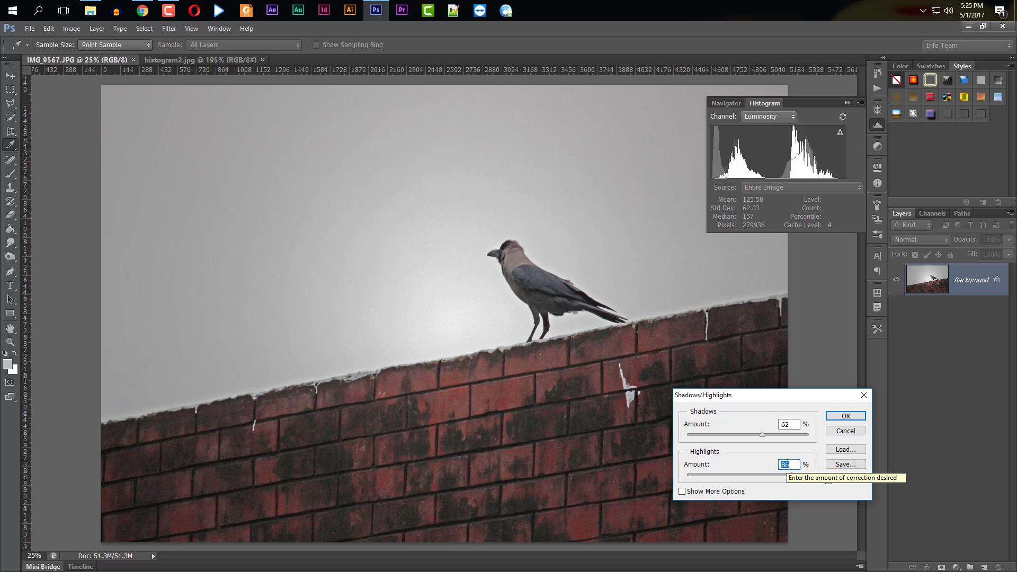
click(845, 416)
key(v)
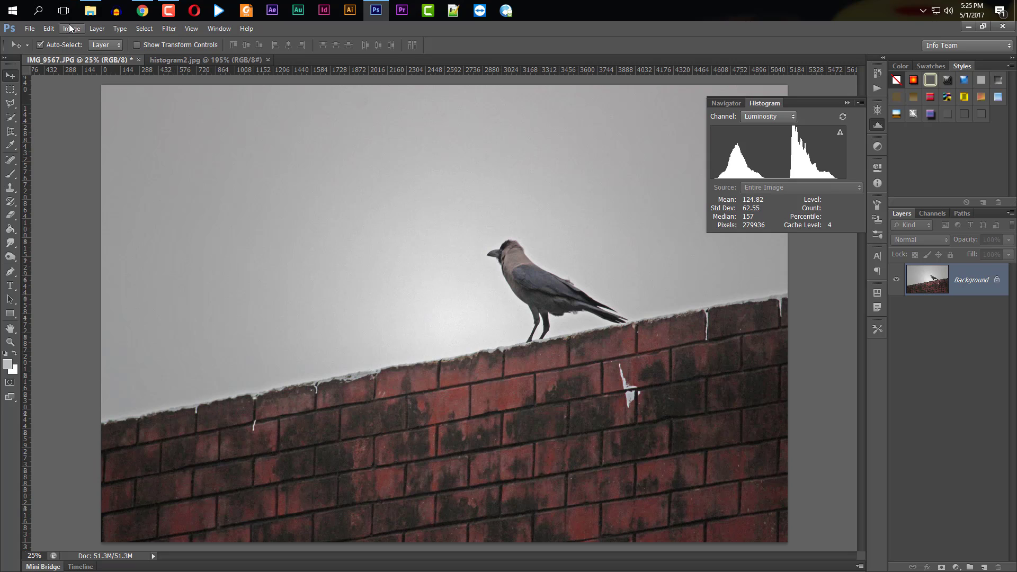
Fade the Shadows/Highlights adjustment to 81% opacity in Normal mode and apply it.
click(47, 29)
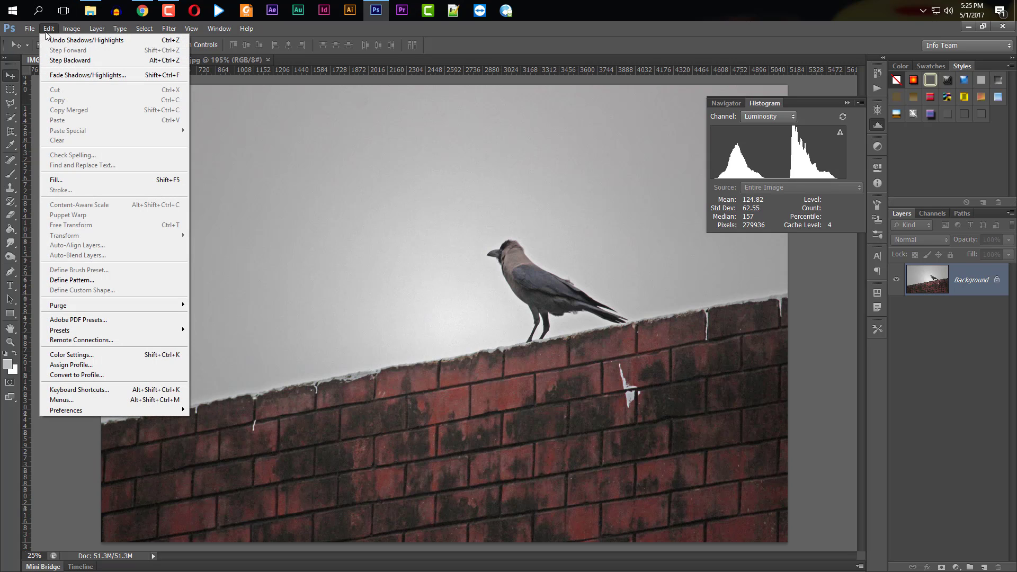
click(84, 75)
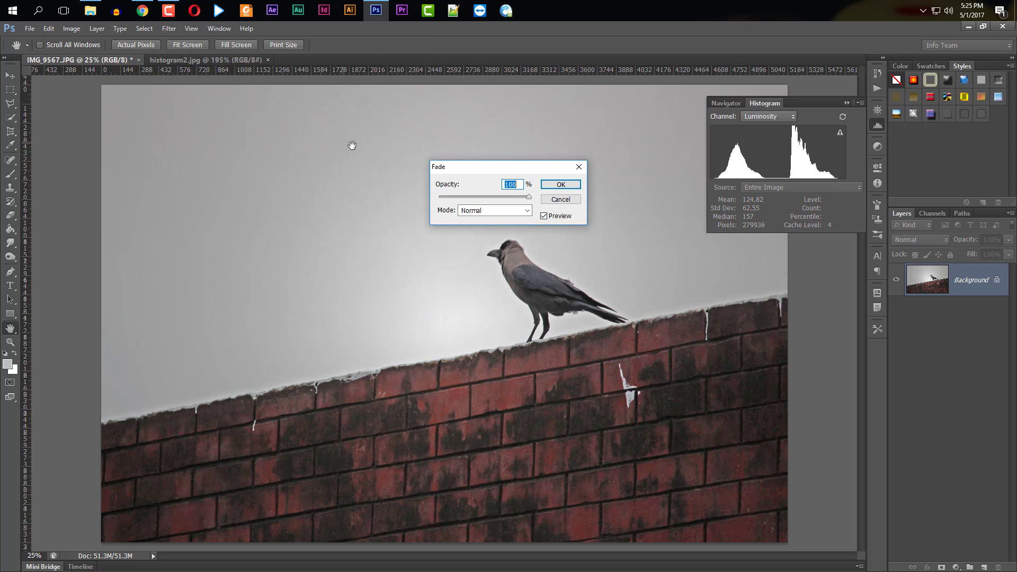
drag(465, 173, 816, 366)
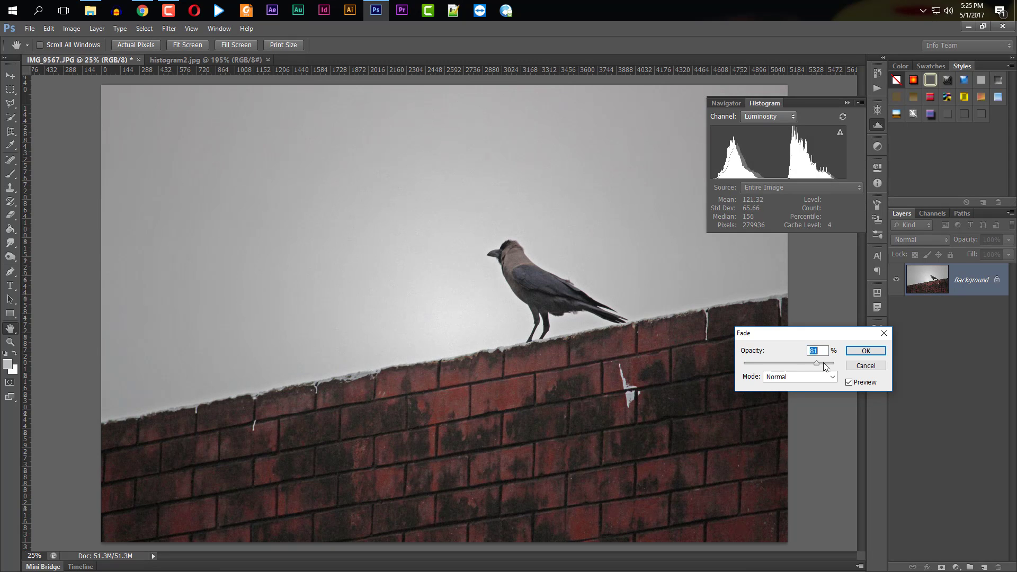
click(860, 354)
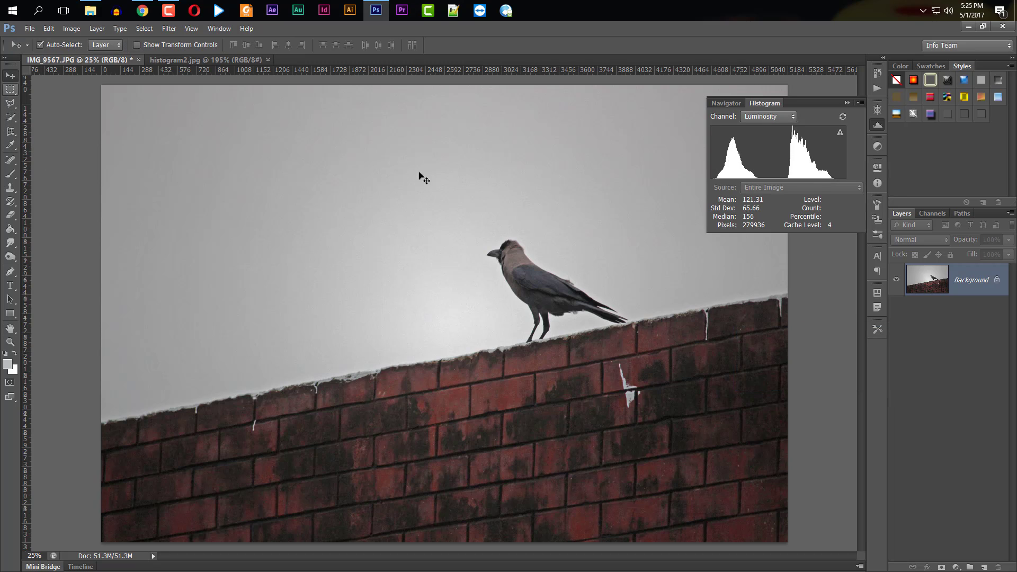
click(71, 28)
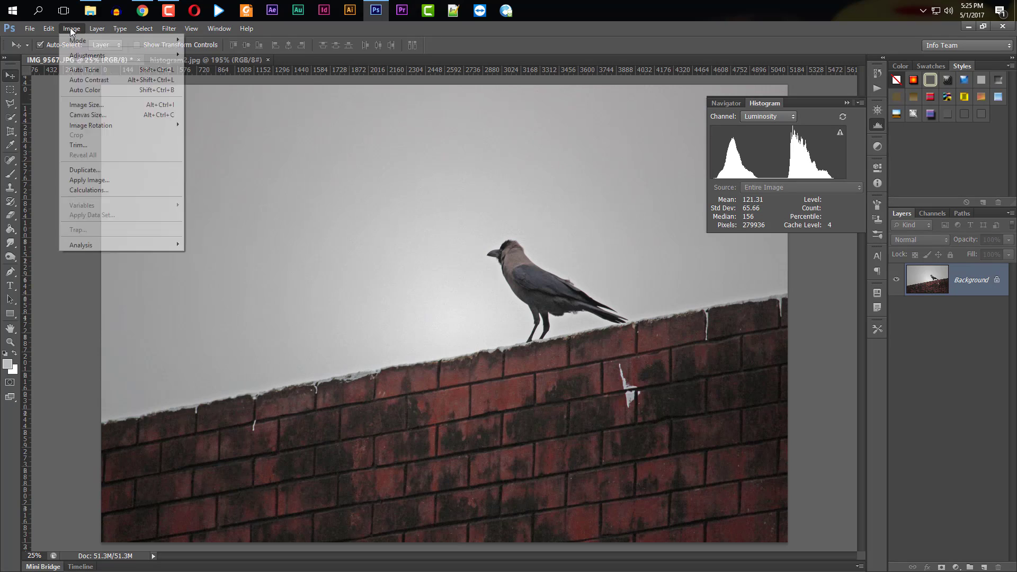
mouse_move(99, 56)
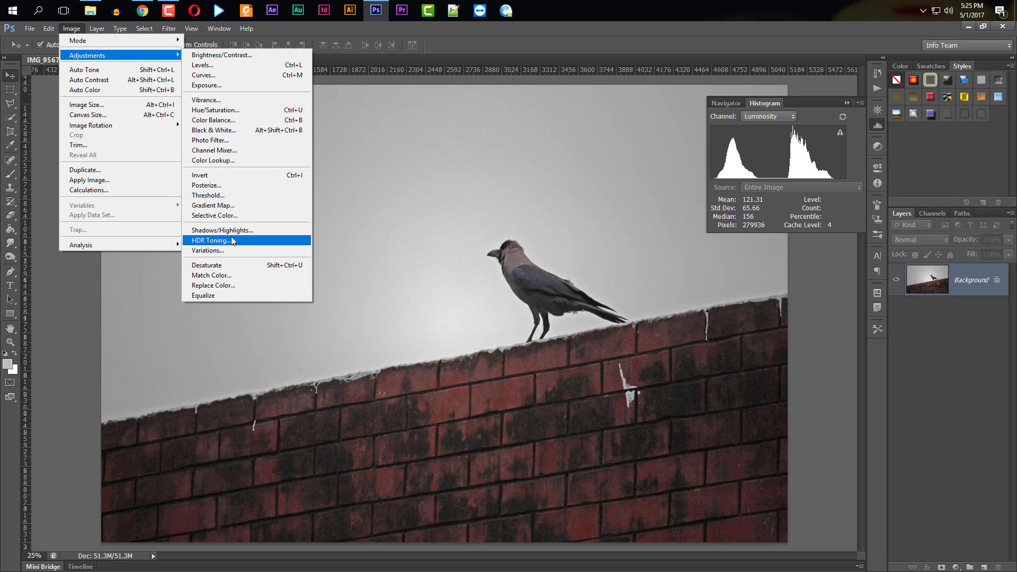
click(69, 277)
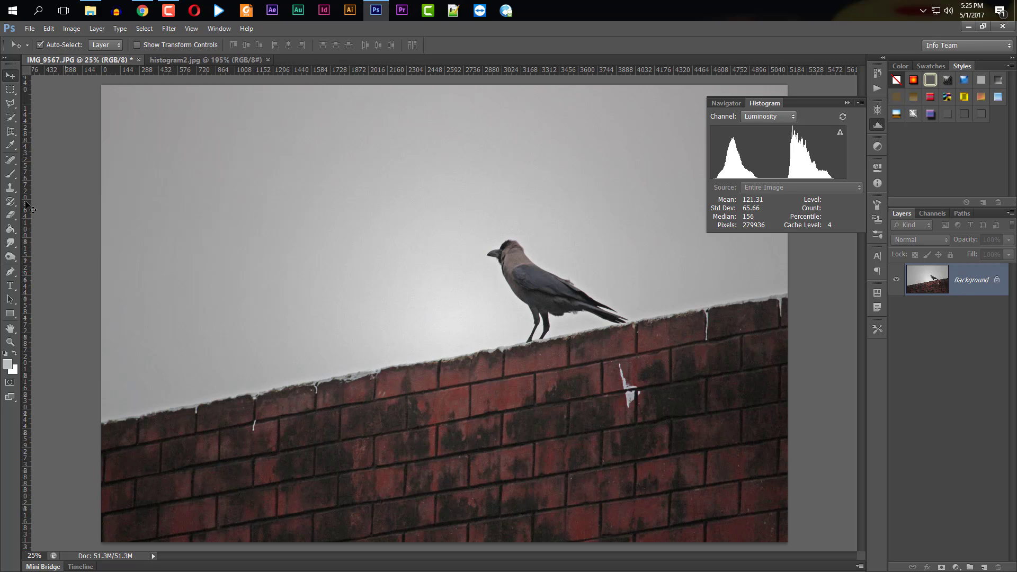
Make a rectangular selection over the sky beside the crow, and deselect it again.
click(10, 90)
drag(253, 167, 450, 356)
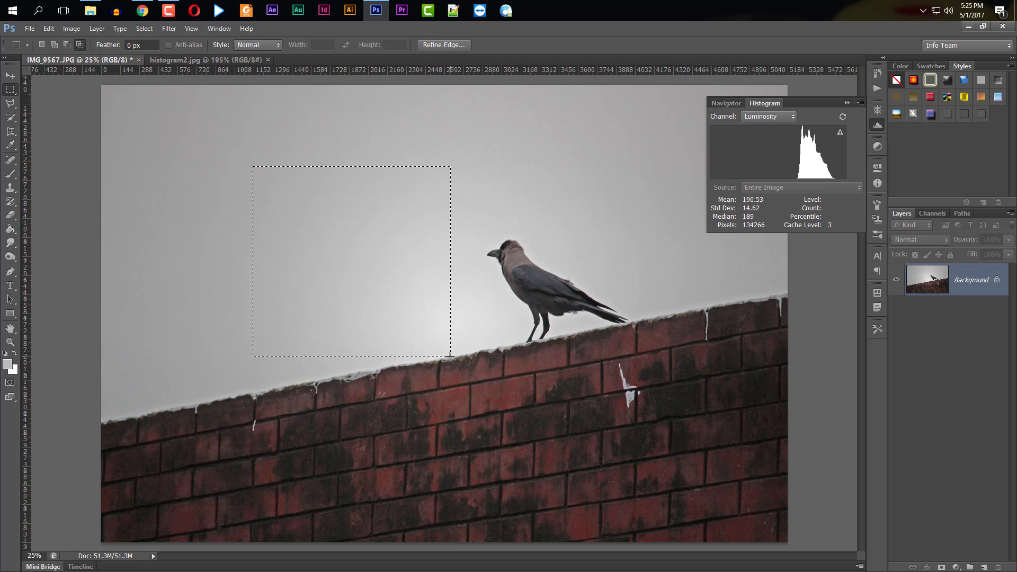
click(10, 76)
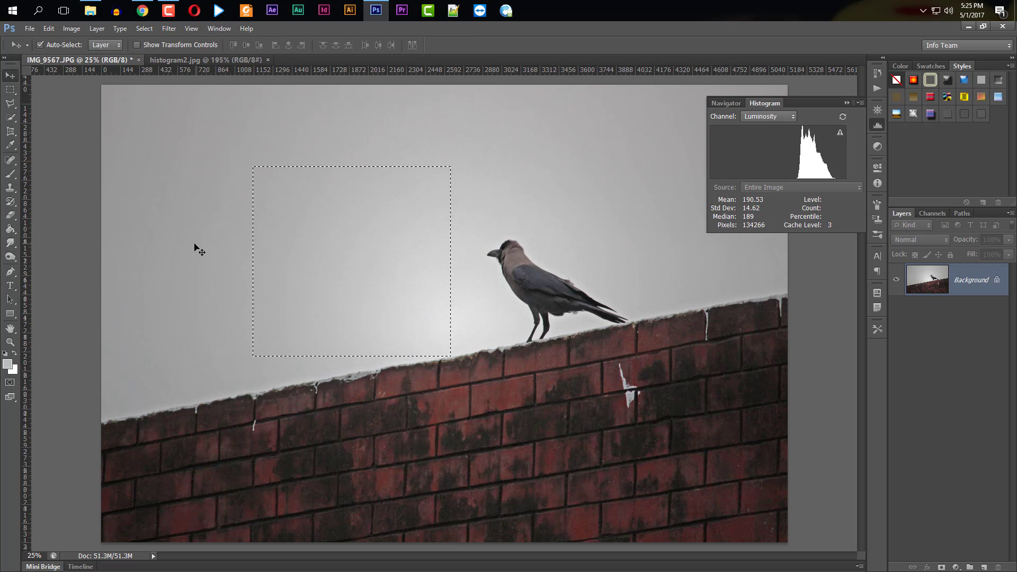
key(z)
key(ctrl+d)
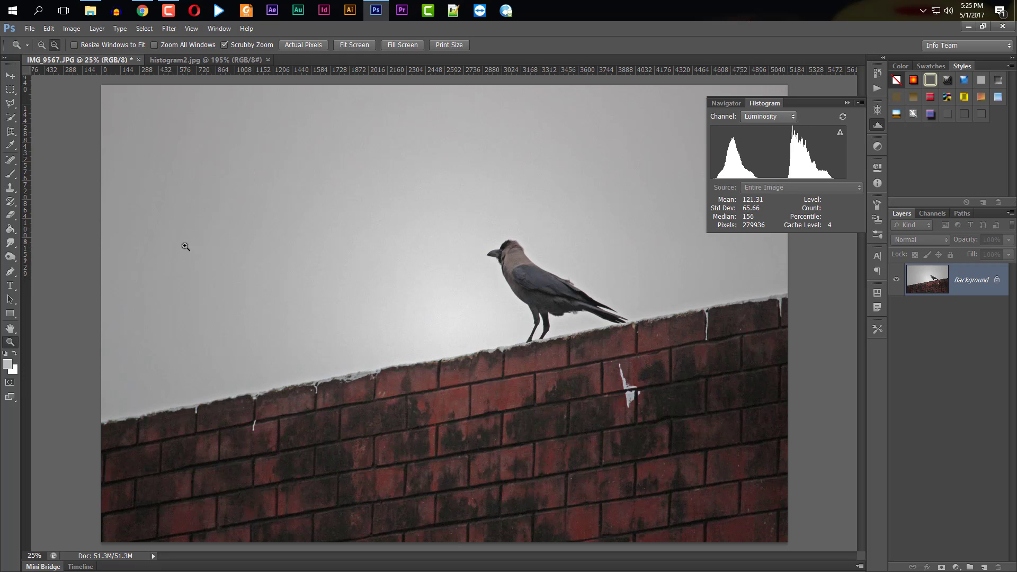
Check whether the Fade command is available after the selection change, and locate Shadows/Highlights among the image adjustments.
click(49, 28)
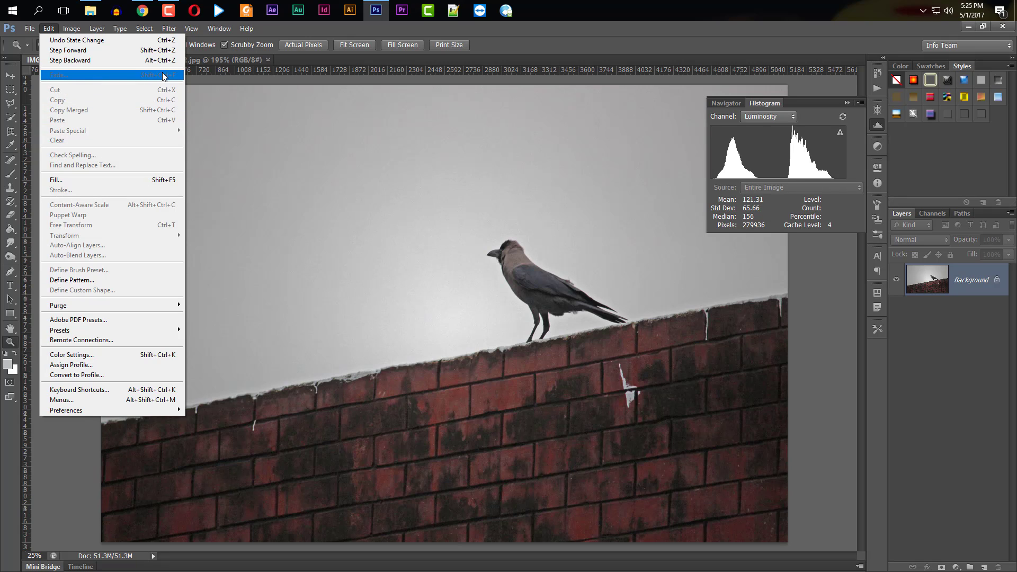
click(371, 212)
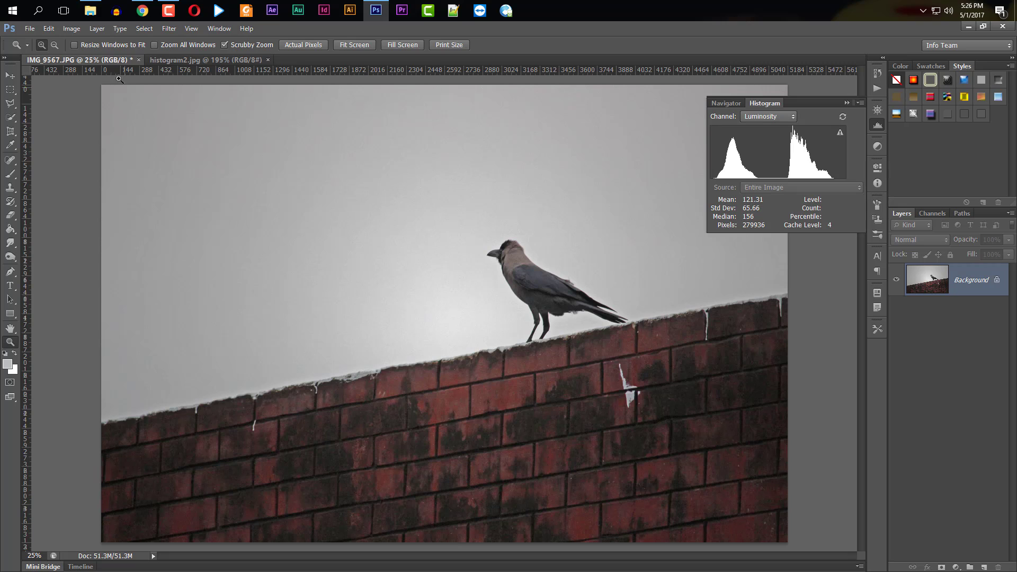
click(71, 29)
mouse_move(84, 63)
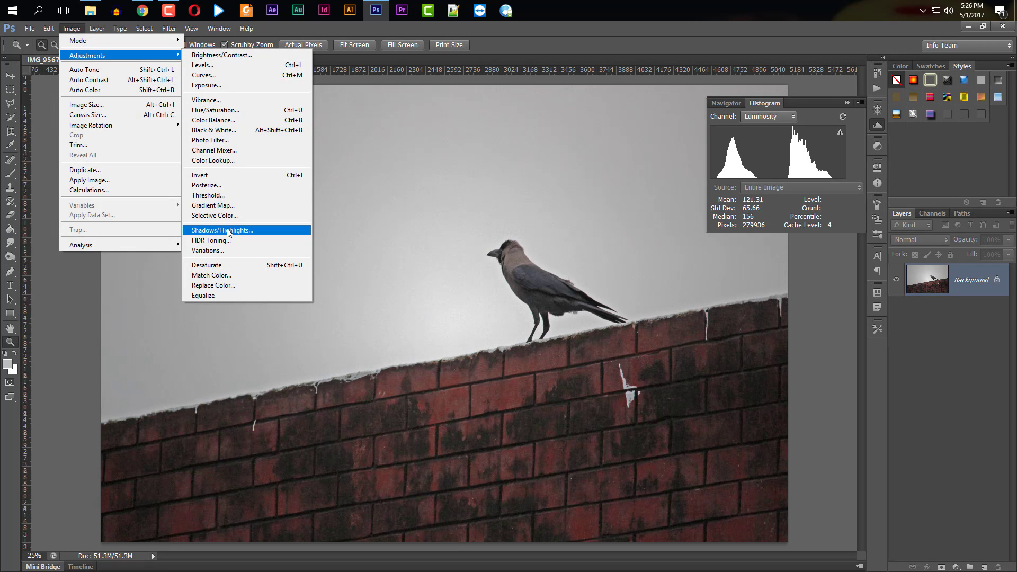
click(94, 275)
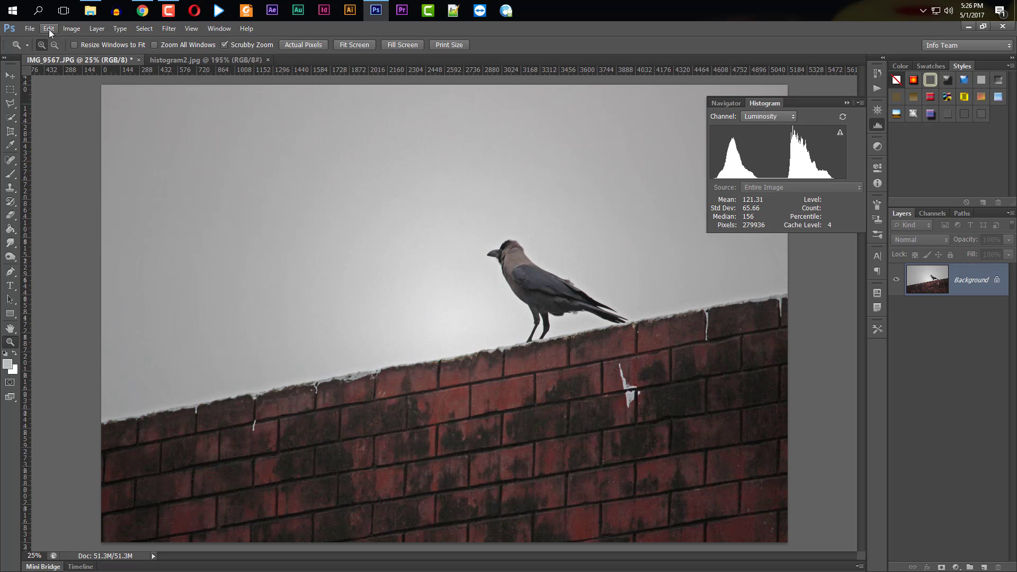
click(49, 29)
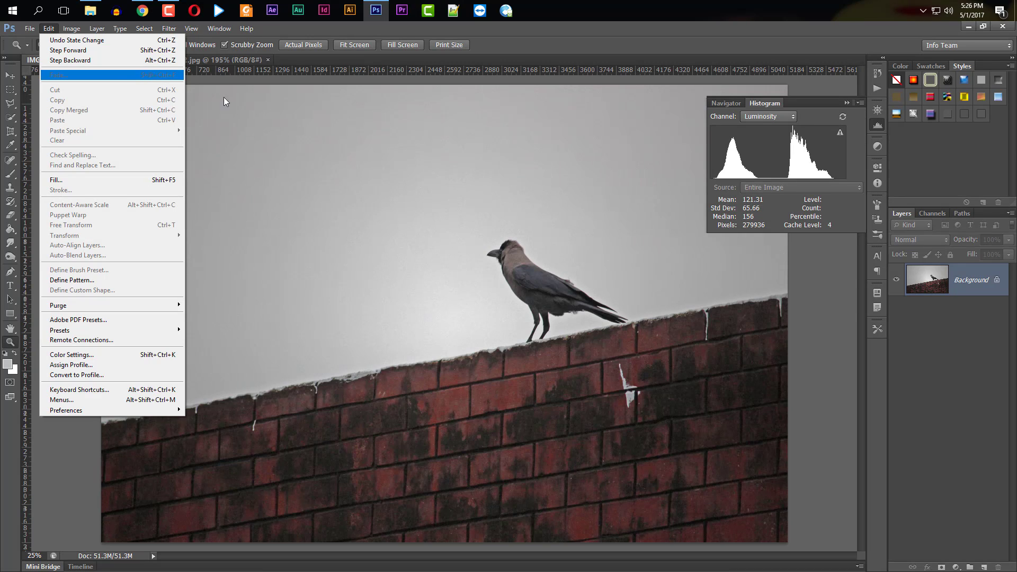
click(268, 203)
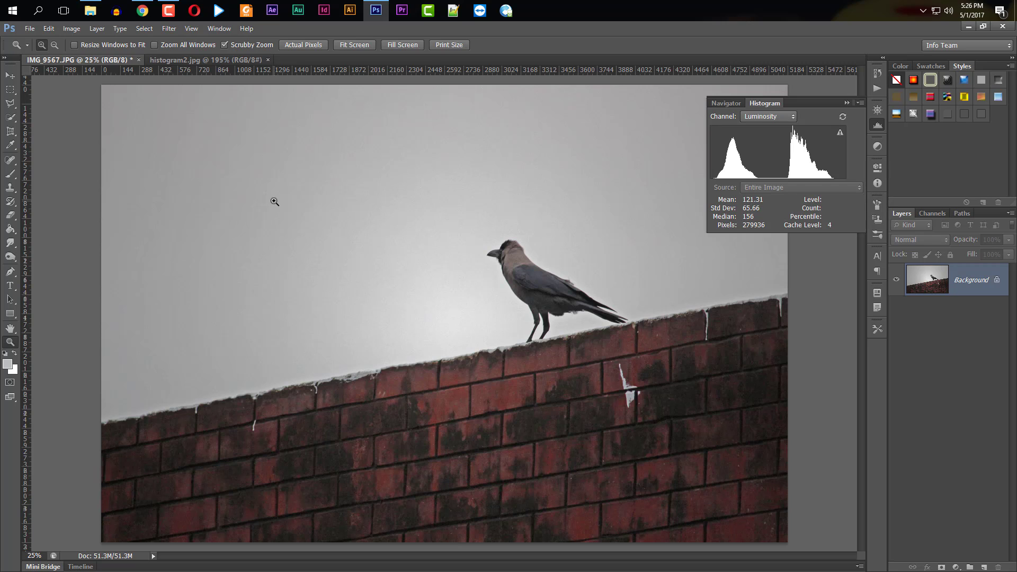
Step back through the history to undo the fade and the Shadows/Highlights adjustment on the crow photo.
key(ctrl+alt+z)
key(ctrl+alt+z)
key(ctrl+alt+z)
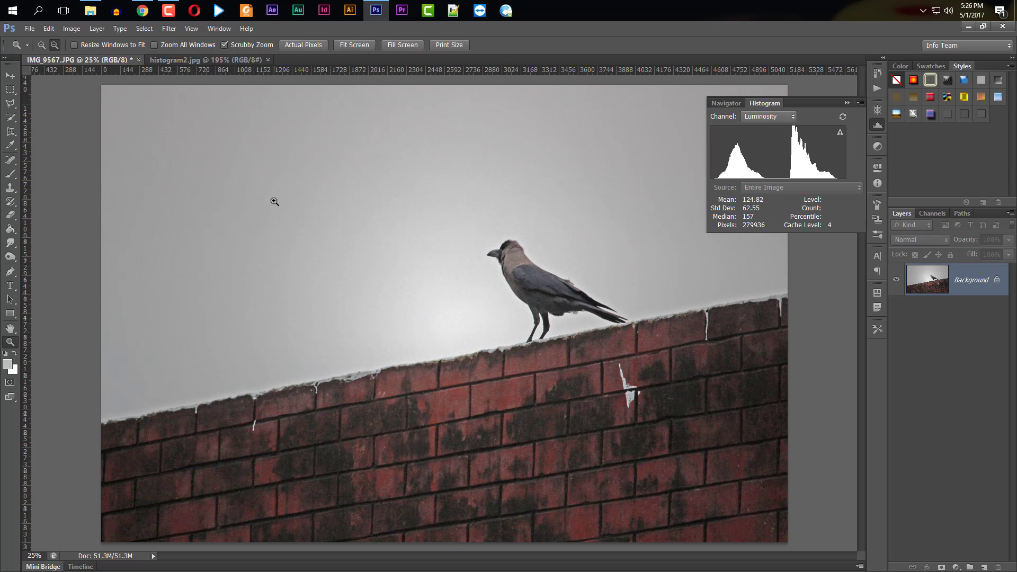
key(ctrl+shift+z)
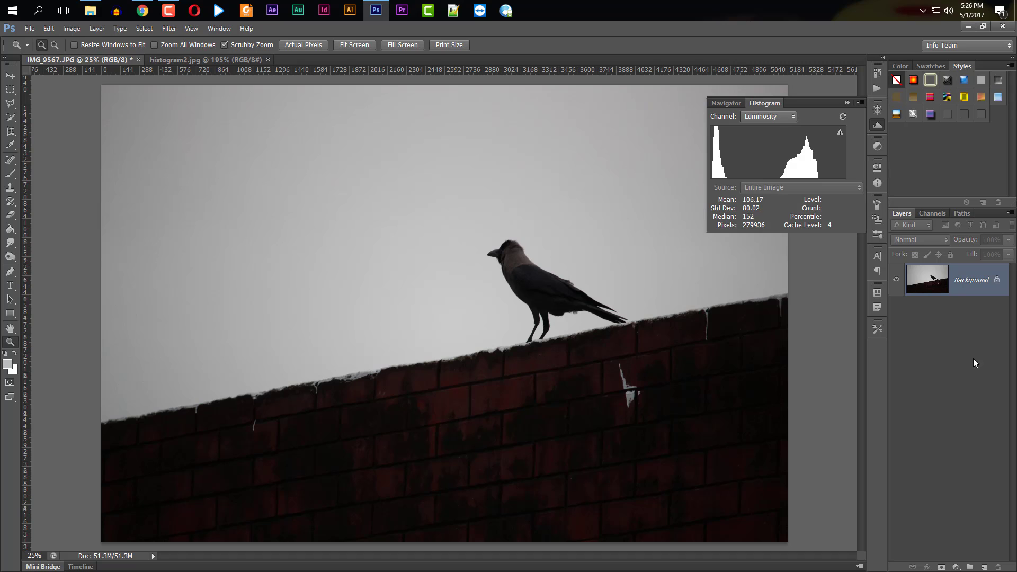
Add a Brightness/Contrast adjustment layer above the Background layer.
click(934, 213)
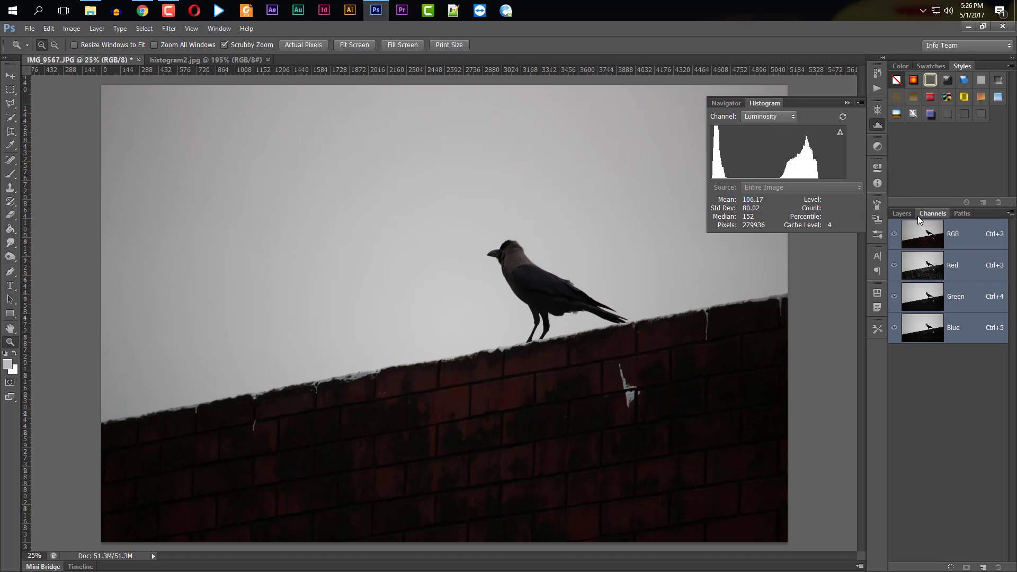
click(903, 214)
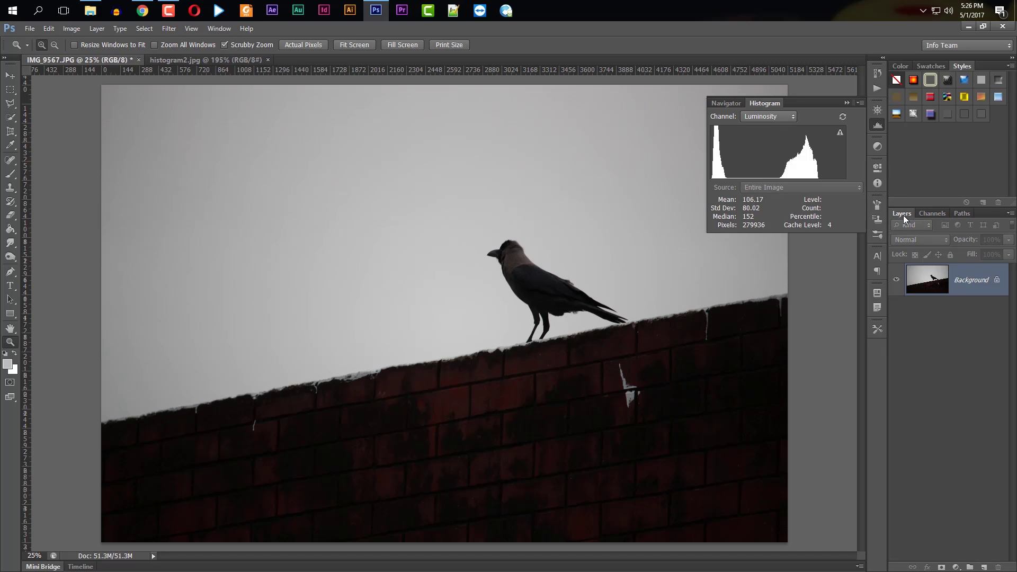
click(901, 65)
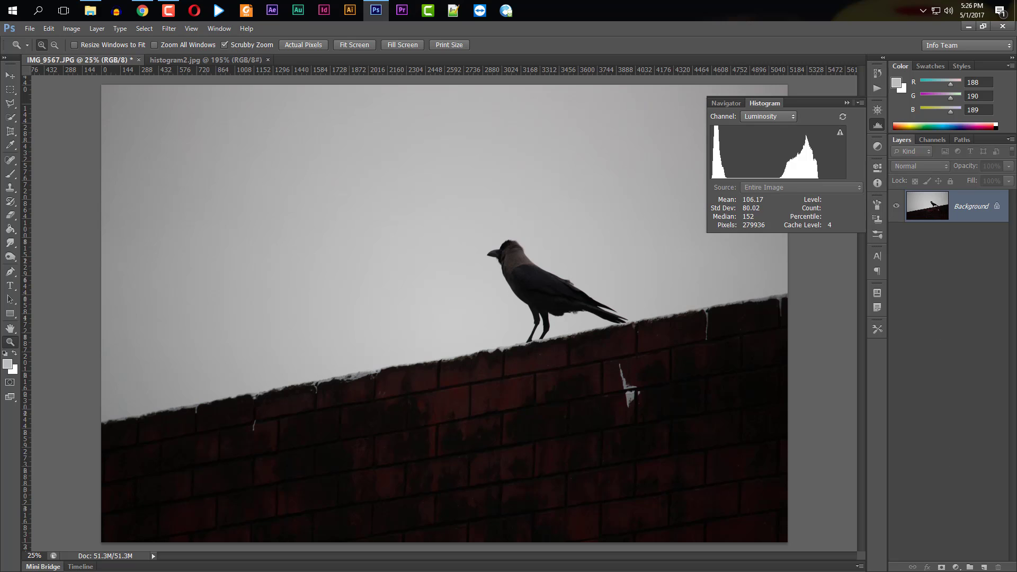
click(956, 567)
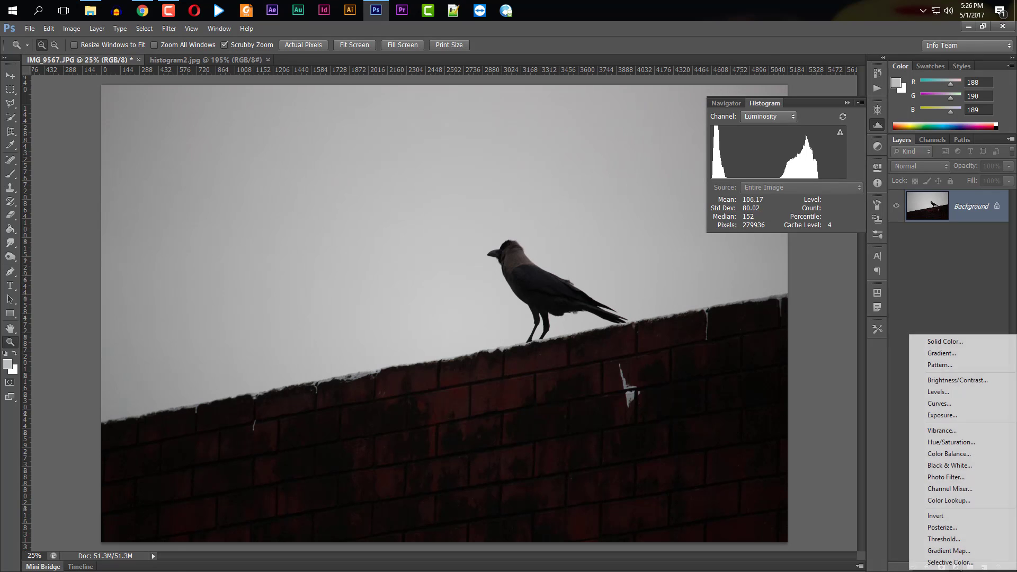
click(953, 382)
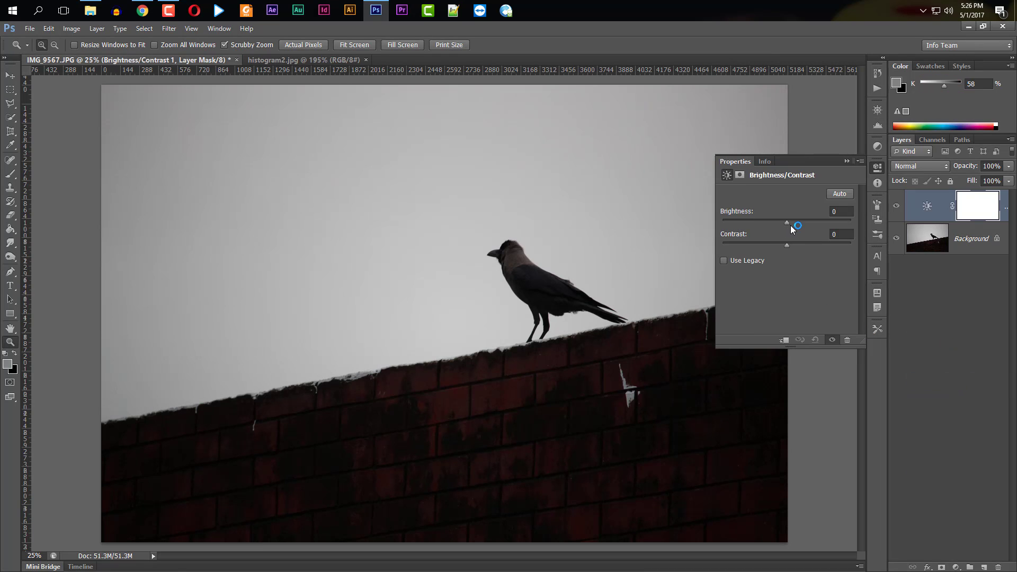
Try brightness 133 with contrast below -35 on the adjustment layer, and apply the automatic brightness and contrast correction instead.
drag(789, 221, 745, 247)
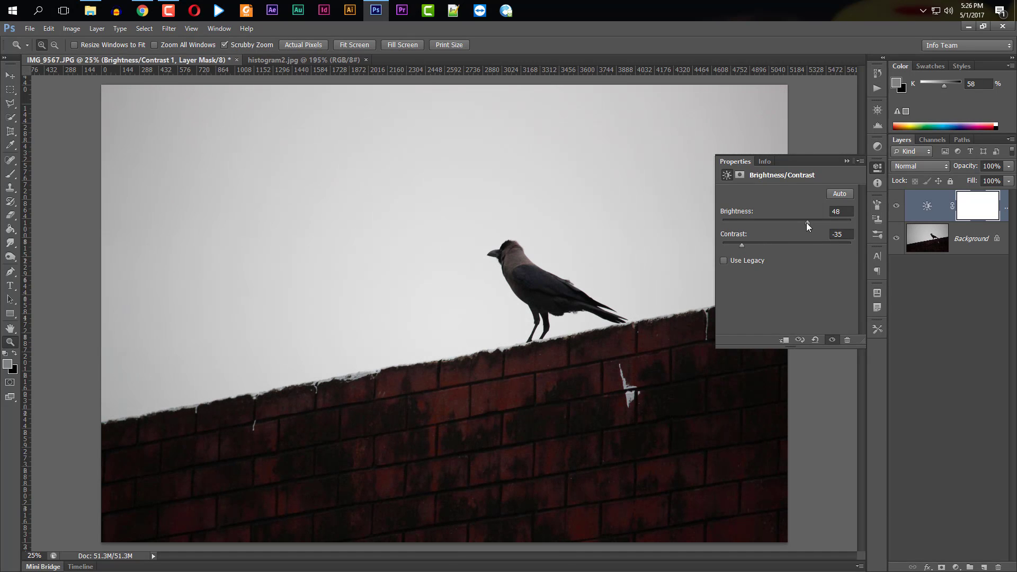
drag(807, 223, 844, 223)
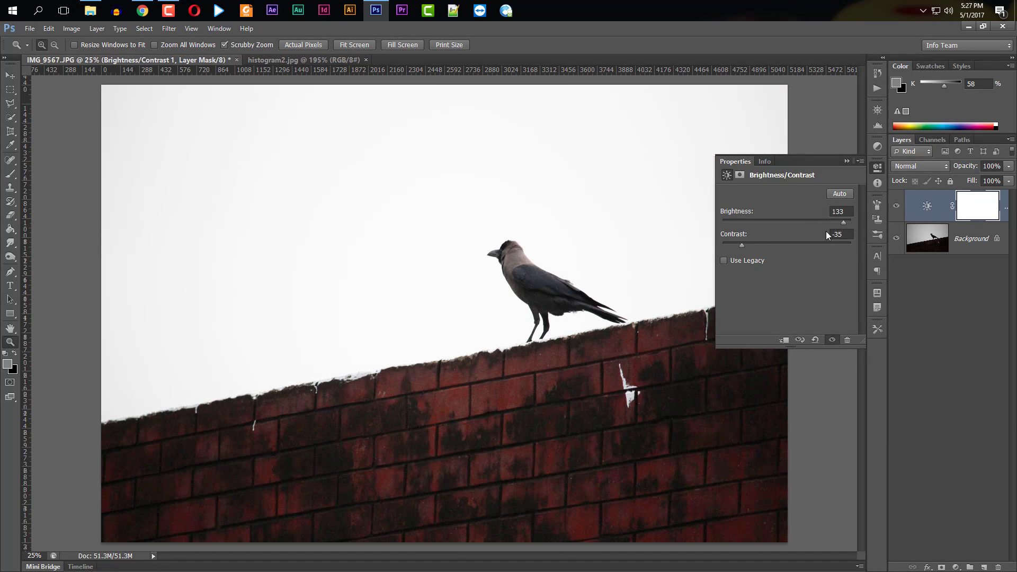
drag(740, 243, 728, 243)
click(841, 193)
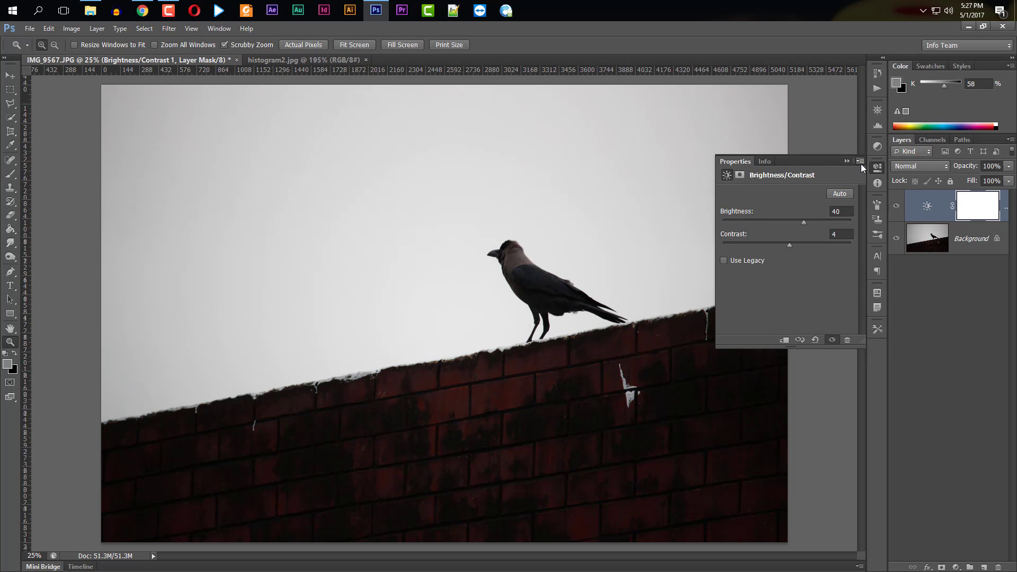
Close the Brightness/Contrast properties and delete that adjustment layer.
click(860, 161)
click(879, 192)
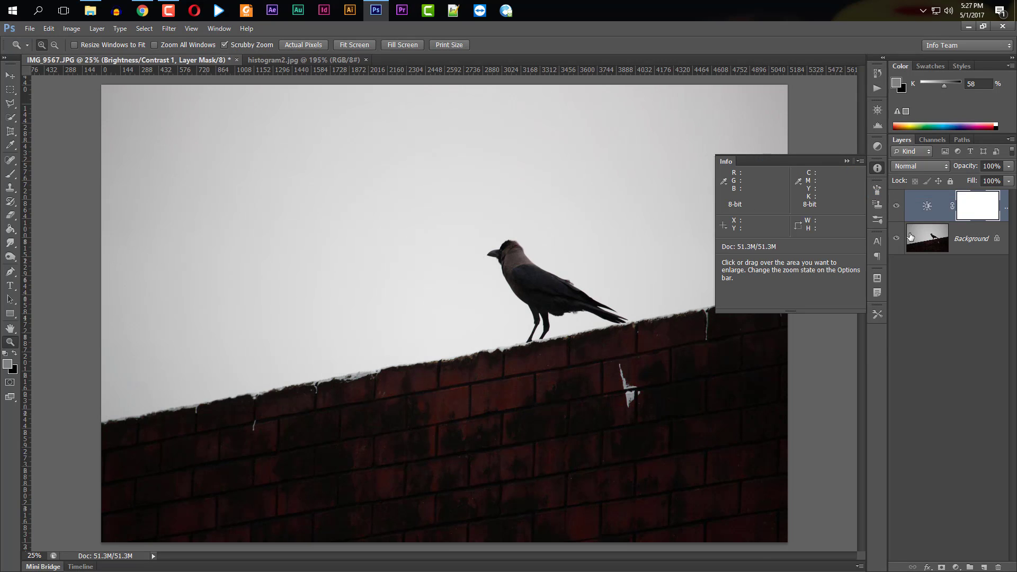
click(926, 208)
key(v)
key(Delete)
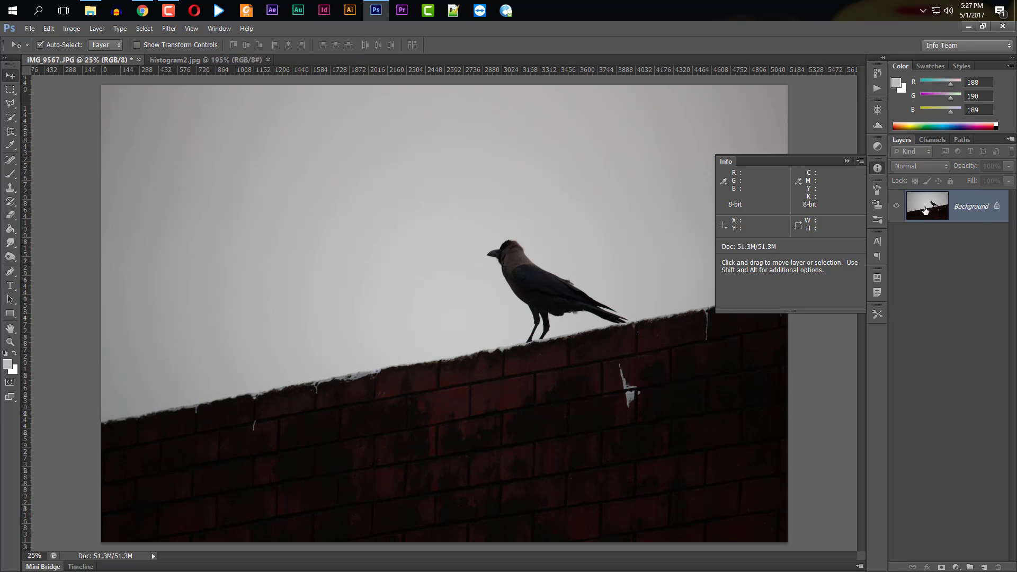
Show the histogram again and open the Shadows/Highlights adjustment, placing its dialog over the middle of the photo.
click(879, 125)
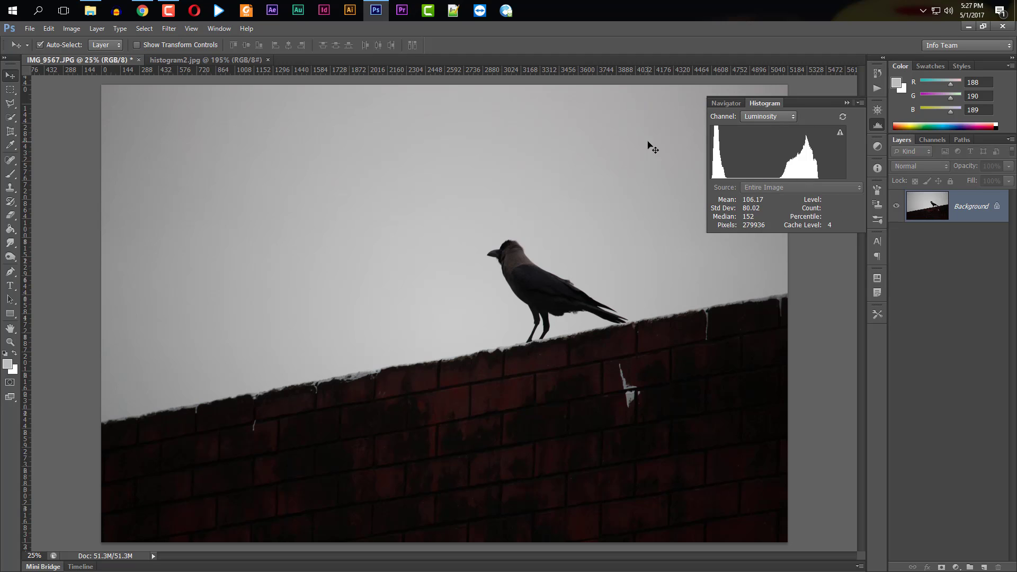
click(224, 28)
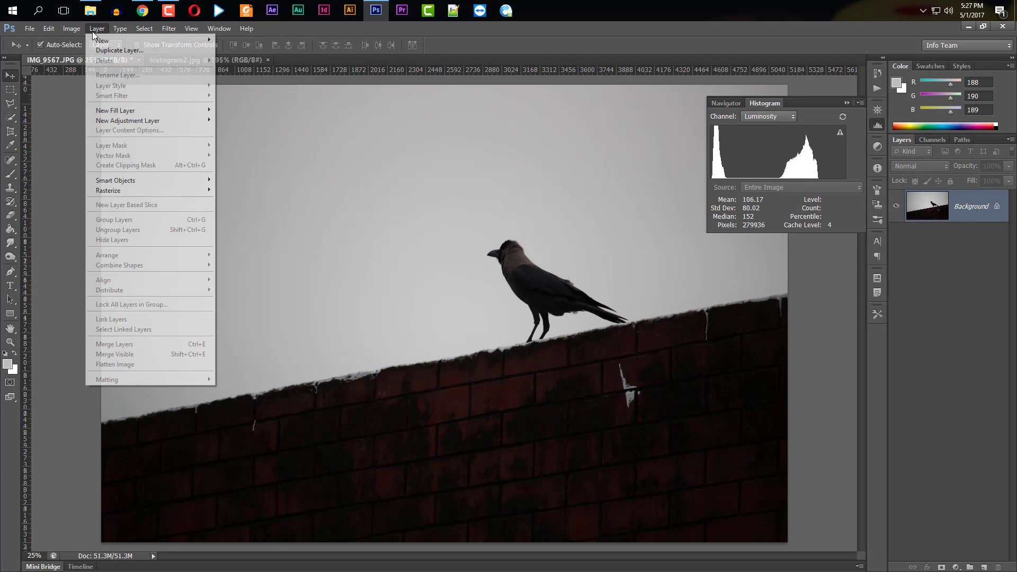
click(68, 31)
mouse_move(94, 56)
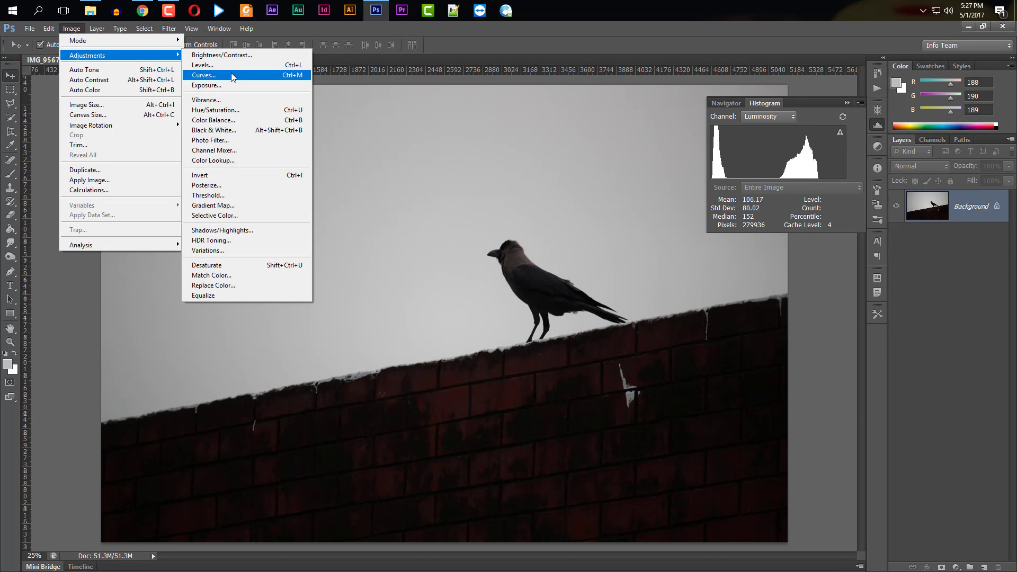
click(224, 230)
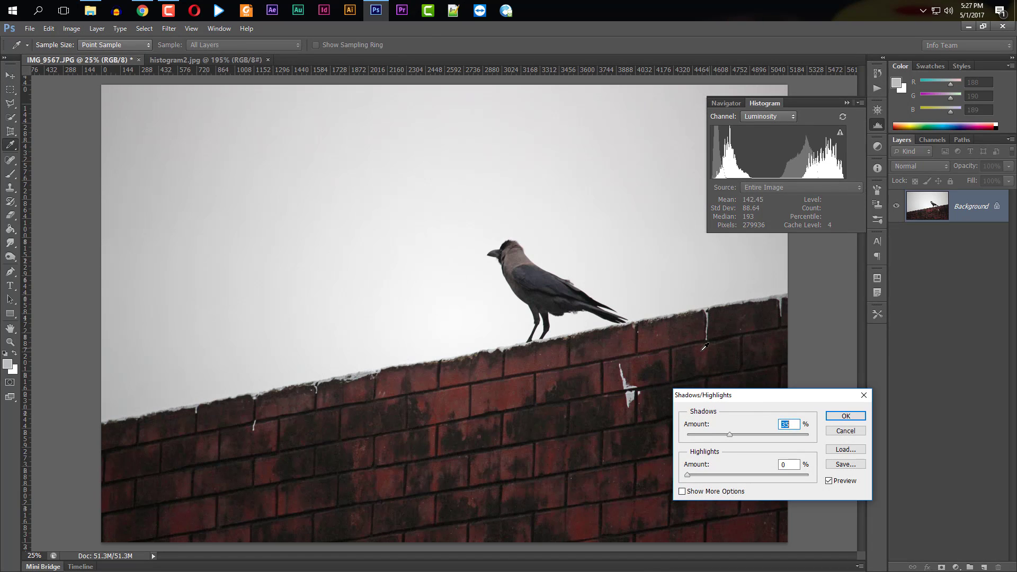
drag(758, 398, 477, 322)
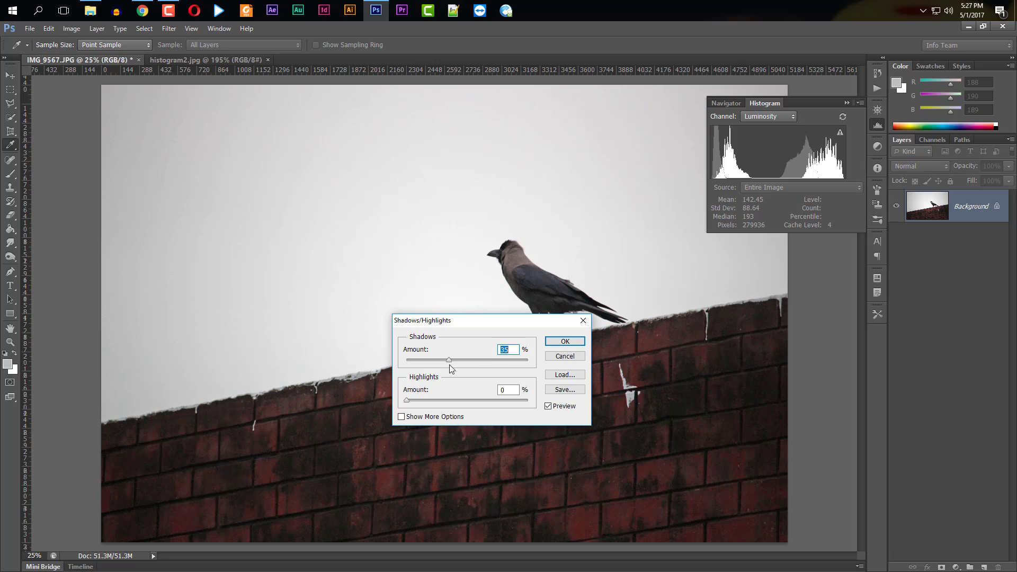
Try a shadows amount of 71% with a highlights amount of 58% in the Shadows/Highlights adjustment.
drag(450, 364, 494, 363)
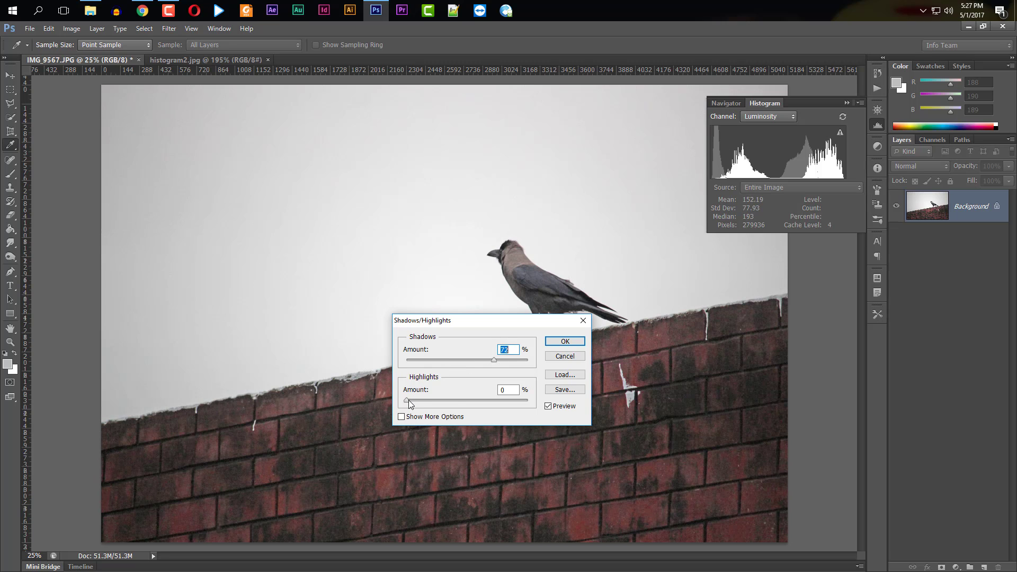
drag(408, 400, 485, 402)
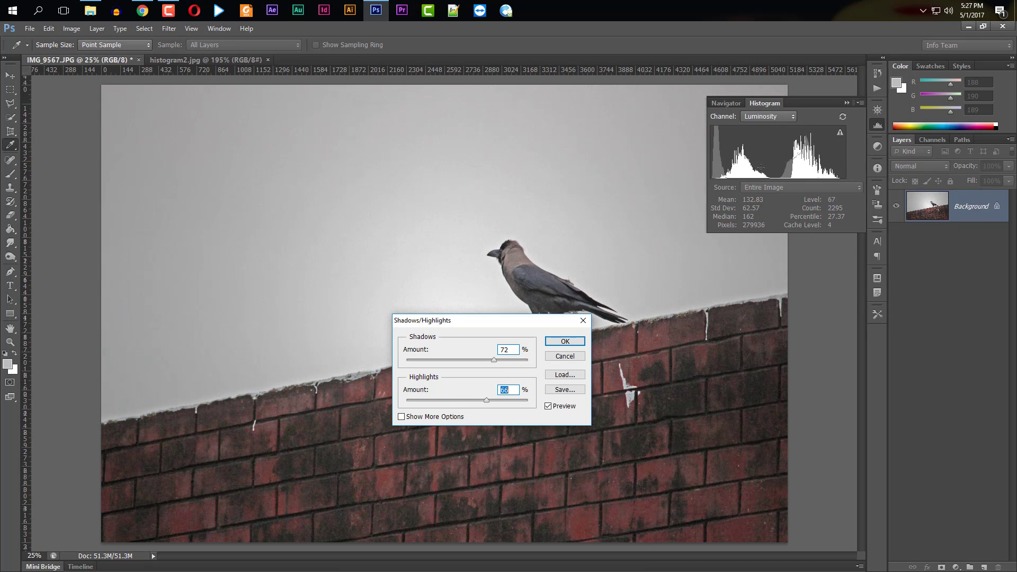
mouse_move(714, 142)
drag(487, 400, 477, 400)
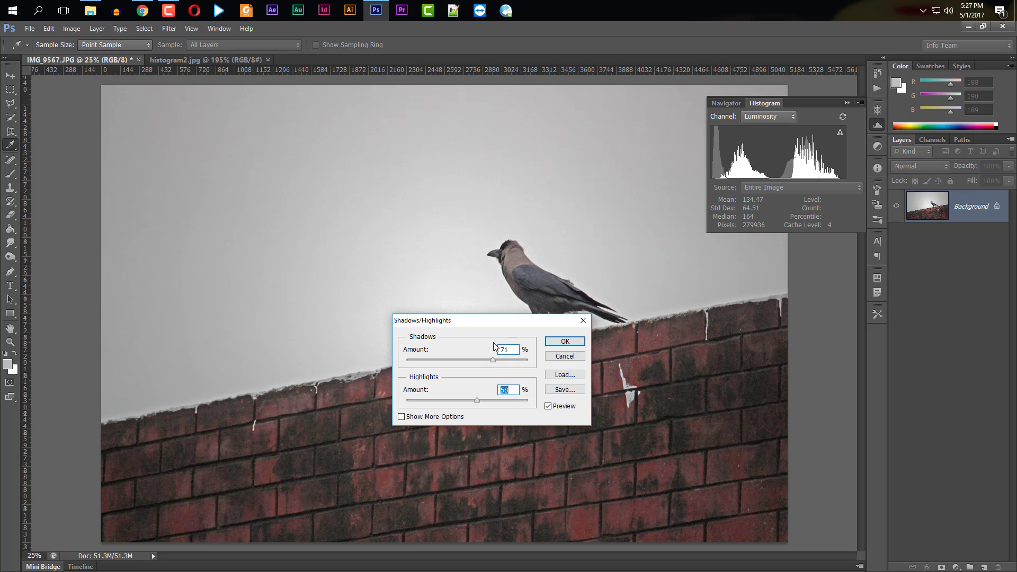
Apply the Shadows/Highlights adjustment with shadows at 56% and highlights at 86%, moving its dialog clear of the crow.
drag(476, 321, 464, 323)
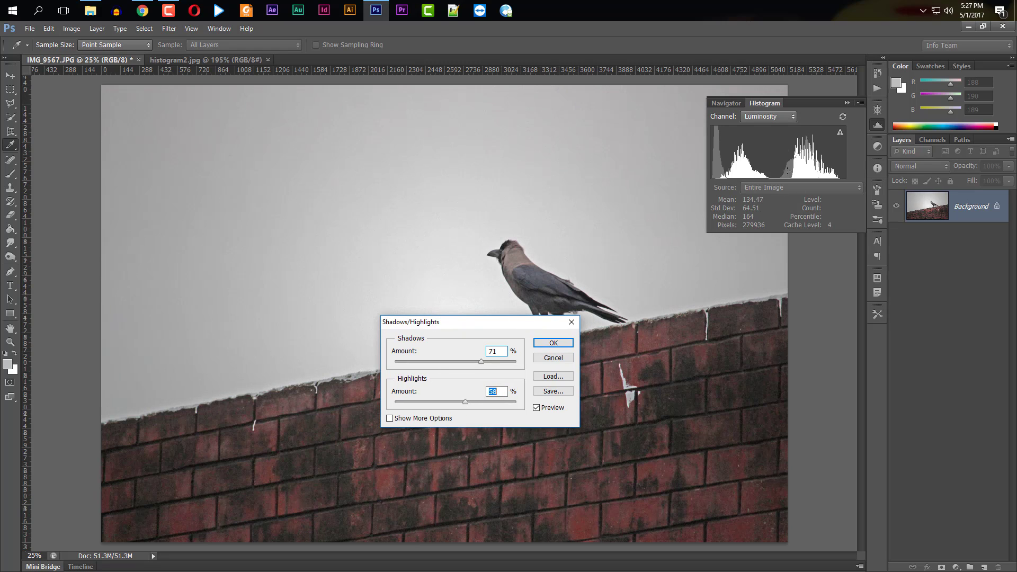
drag(767, 172, 787, 183)
drag(460, 403, 497, 405)
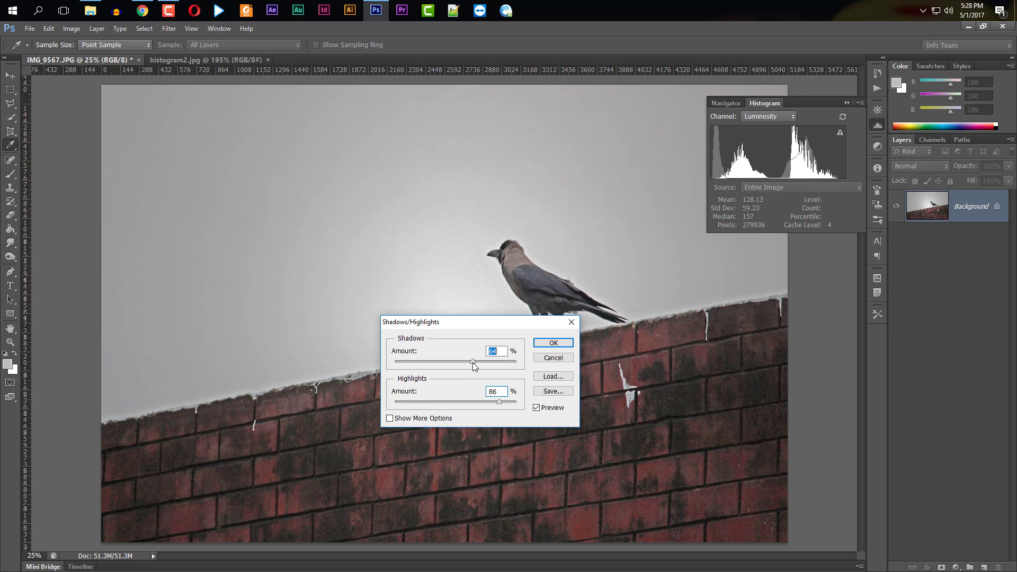
drag(473, 363, 462, 359)
drag(465, 319, 305, 308)
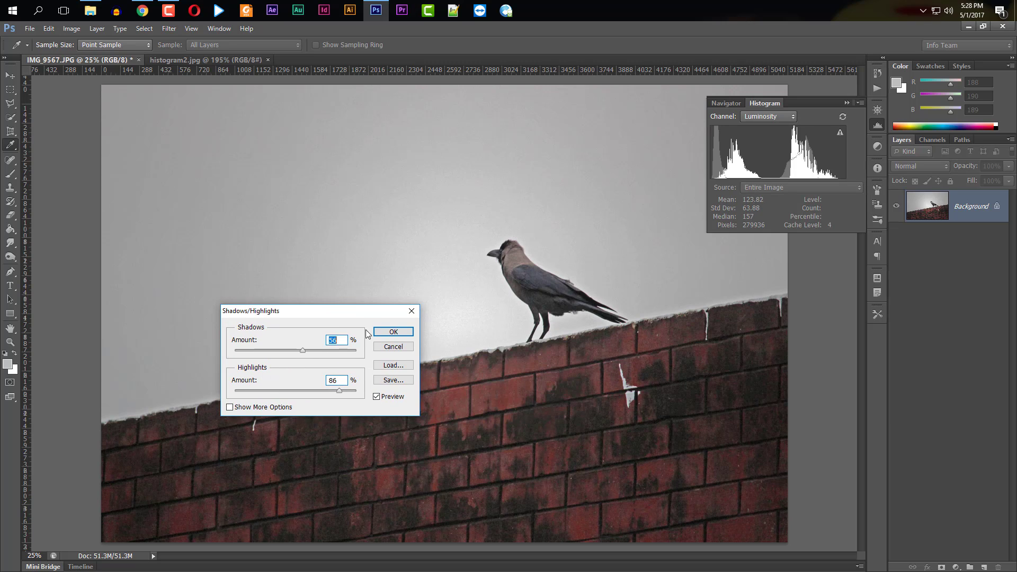
click(389, 332)
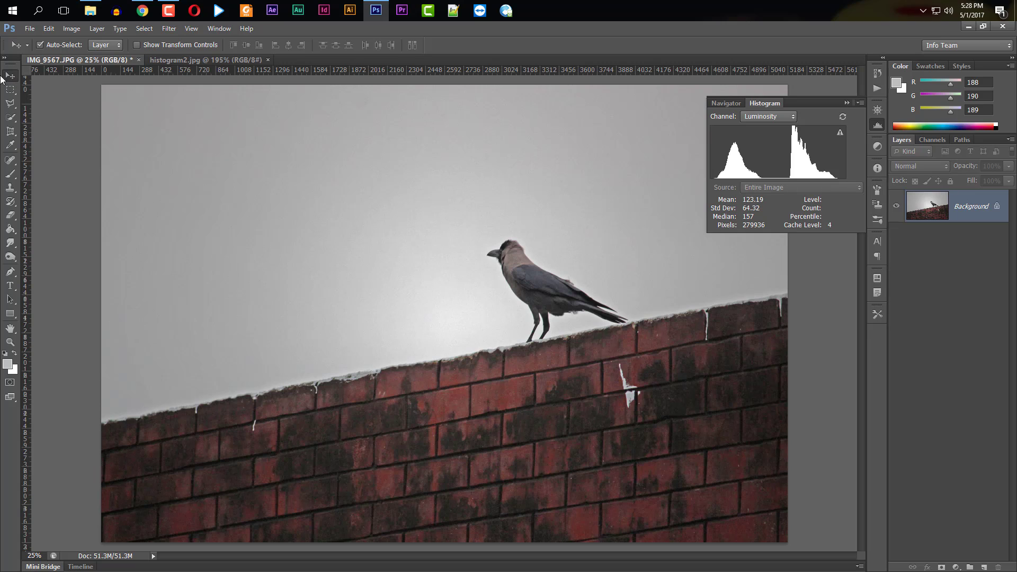
click(10, 89)
click(8, 78)
mouse_move(166, 8)
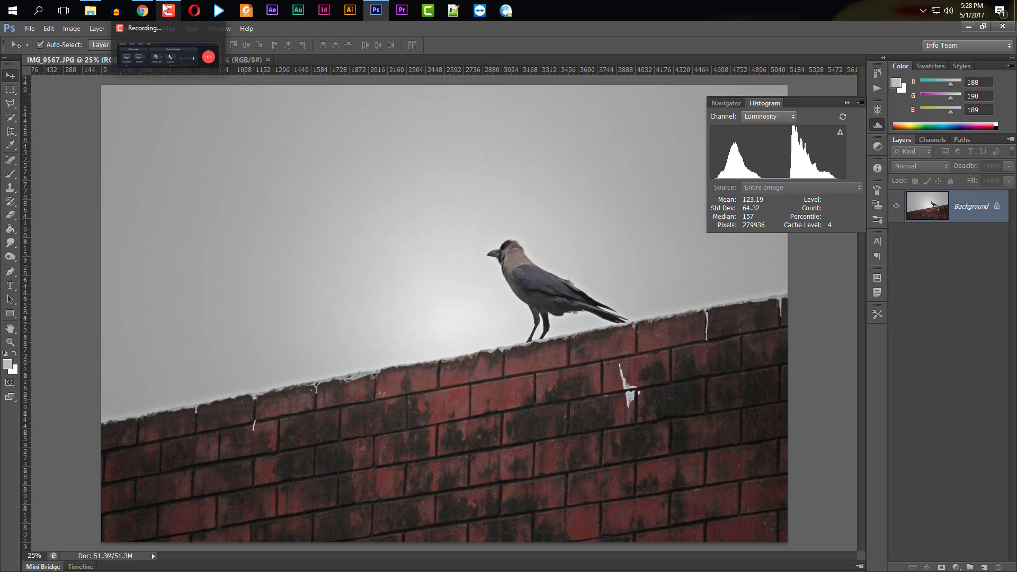